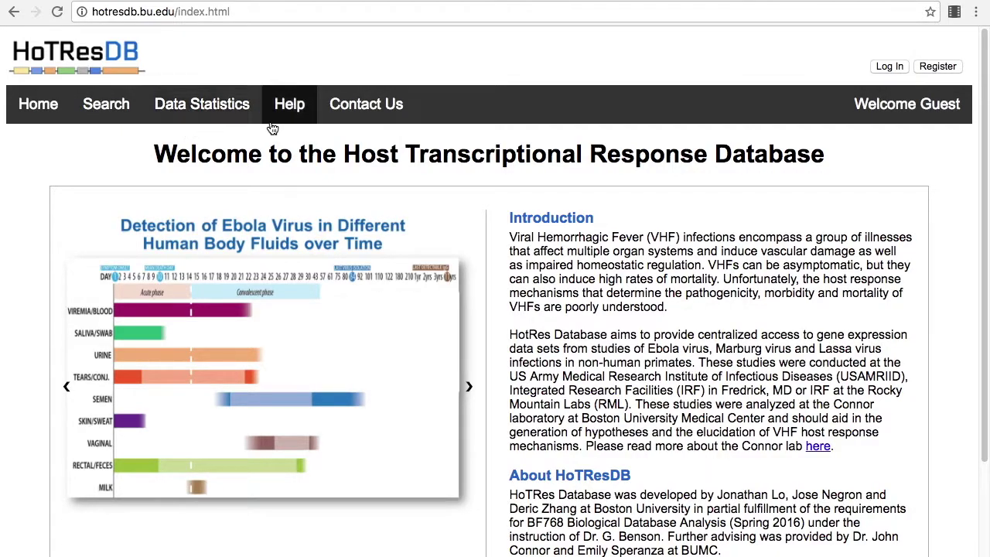
# - Open the Contact Us page and review its form for questions and suggestions
pyautogui.click(352, 121)
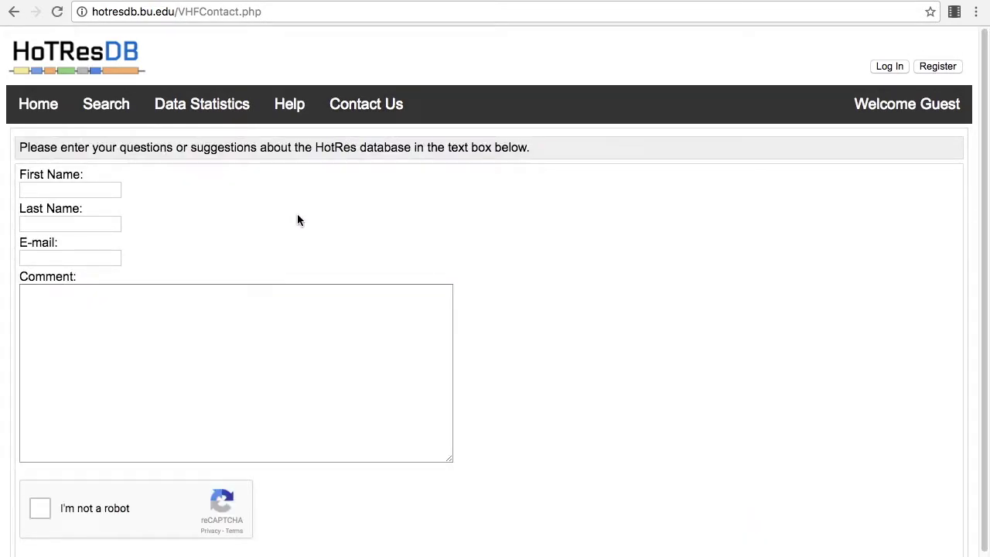
pyautogui.scroll(-1, 298, 221)
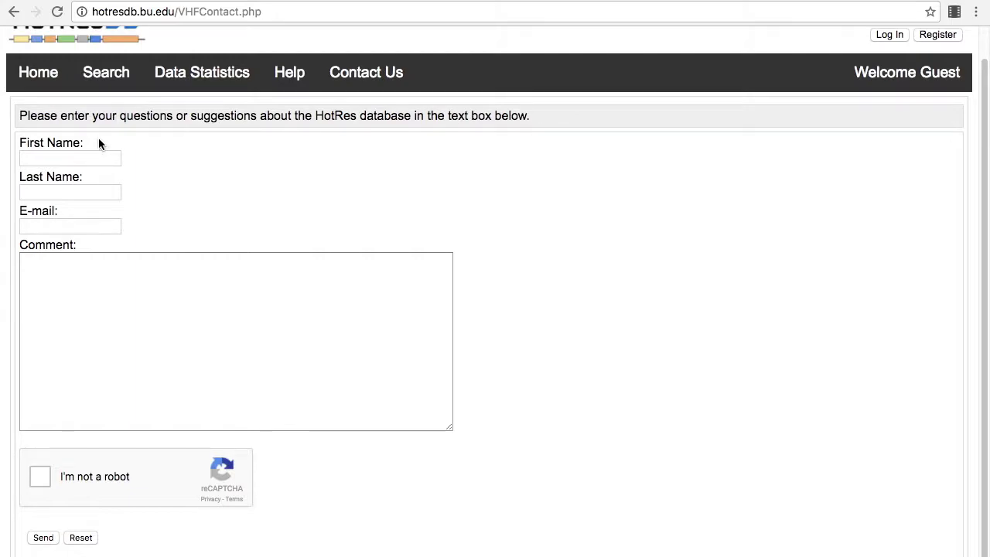
pyautogui.scroll(1, 98, 143)
# - Open the help FAQ and read the answers on what information is accessible and what kind of data a search gives
pyautogui.click(279, 112)
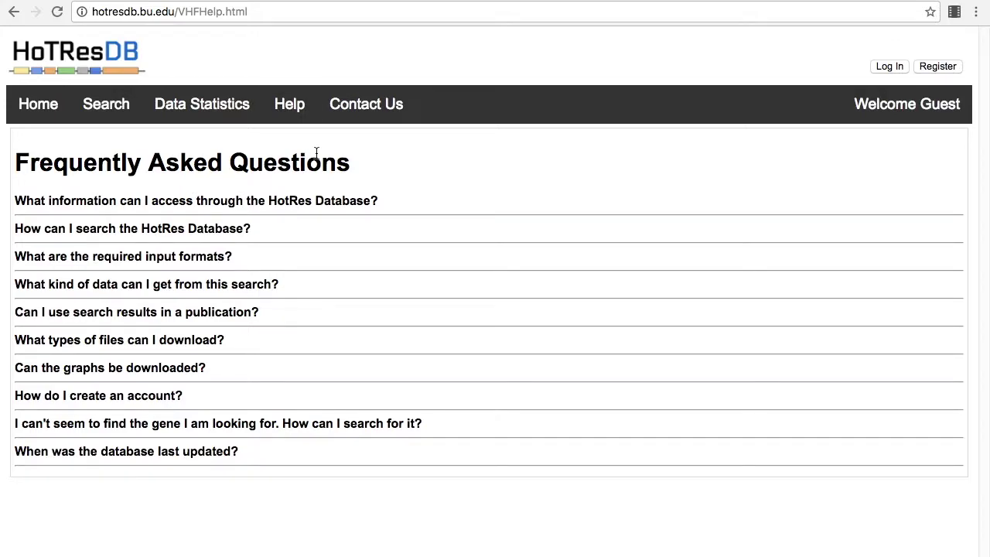
pyautogui.click(275, 200)
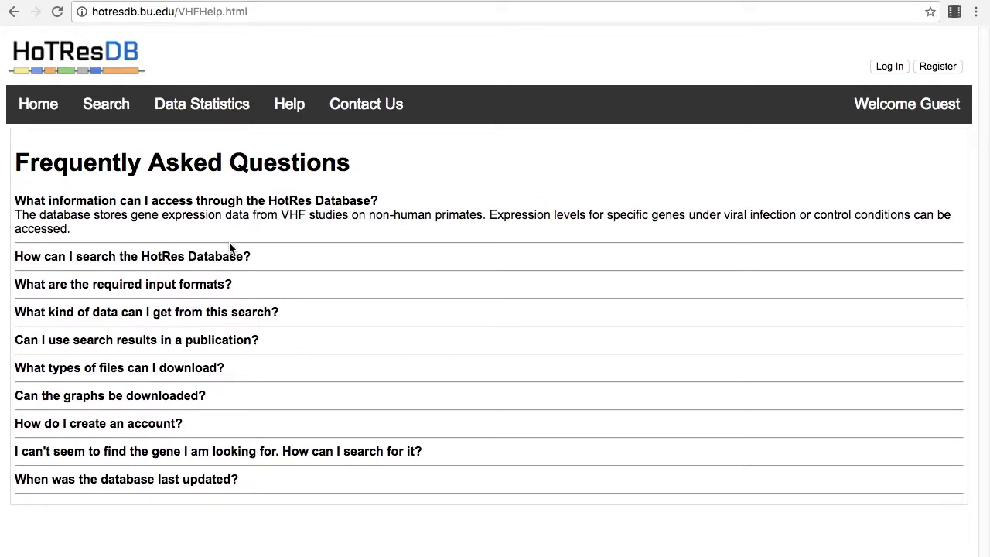
pyautogui.click(203, 312)
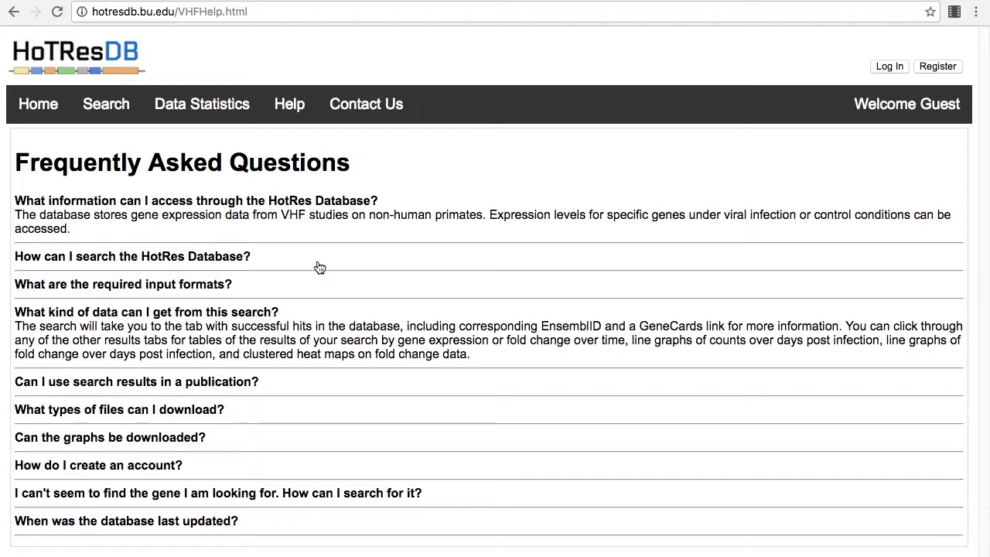
# - Show the dataset descriptions in the data statistics table, and open the database's gene search page
pyautogui.click(221, 107)
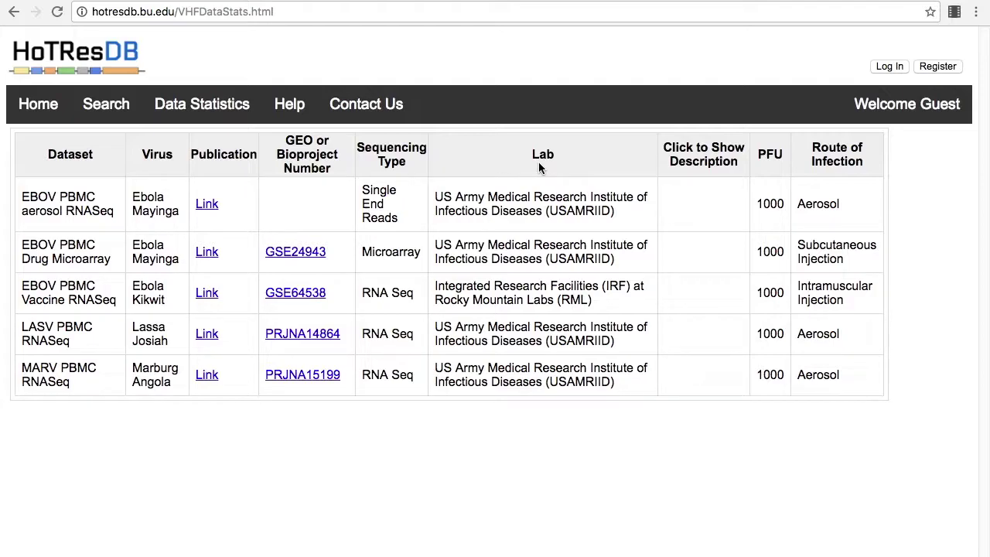
pyautogui.click(694, 163)
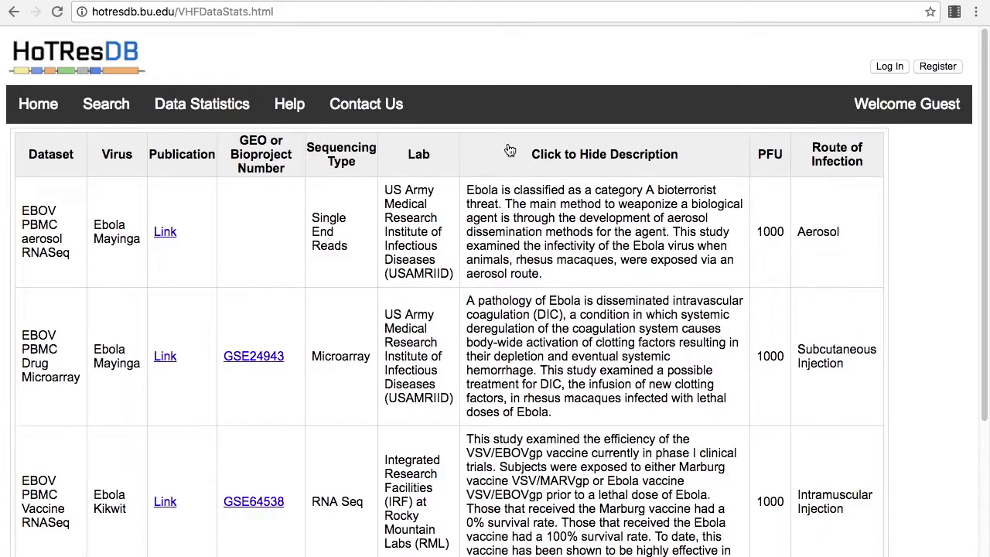
pyautogui.click(113, 110)
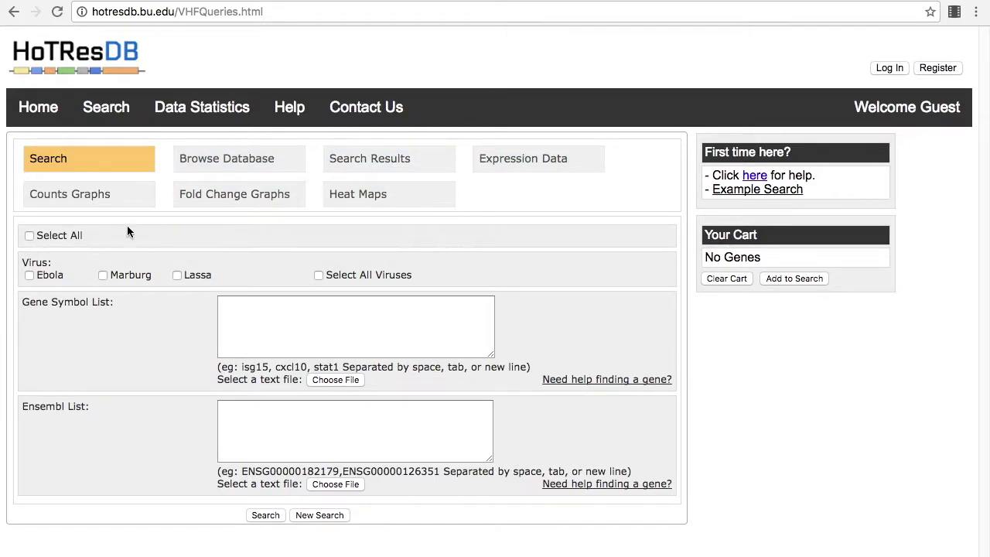
pyautogui.click(29, 236)
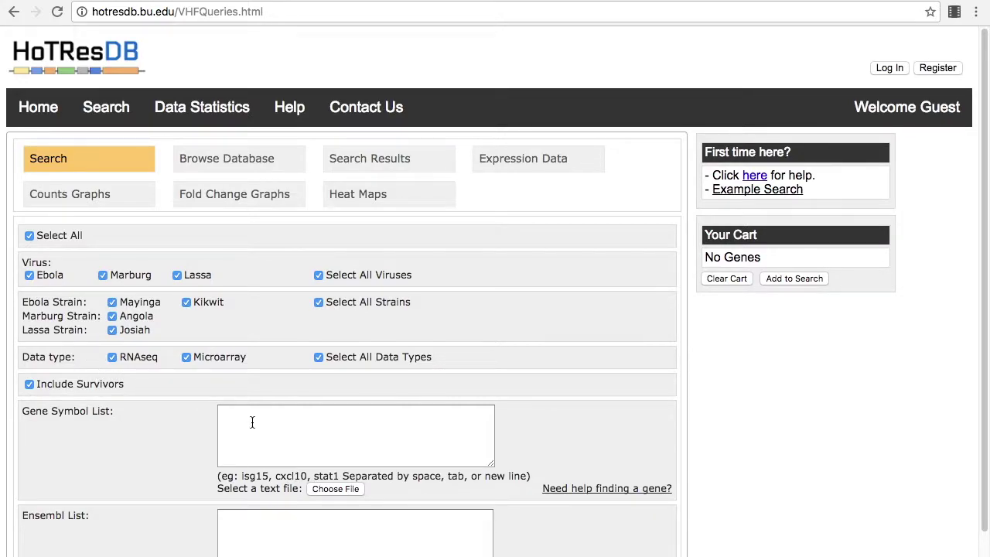
pyautogui.scroll(-2, 250, 420)
pyautogui.click(259, 359)
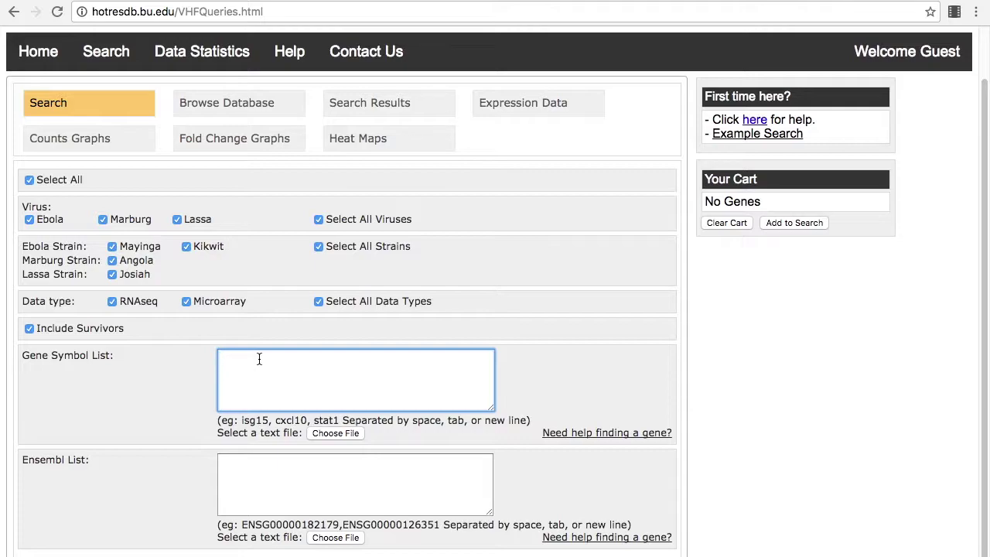
pyautogui.write('CENPF ')
pyautogui.write('SIGLEC1')
pyautogui.moveTo(272, 369); pyautogui.dragTo(210, 356)
pyautogui.press('BackSpace')
pyautogui.click(29, 180)
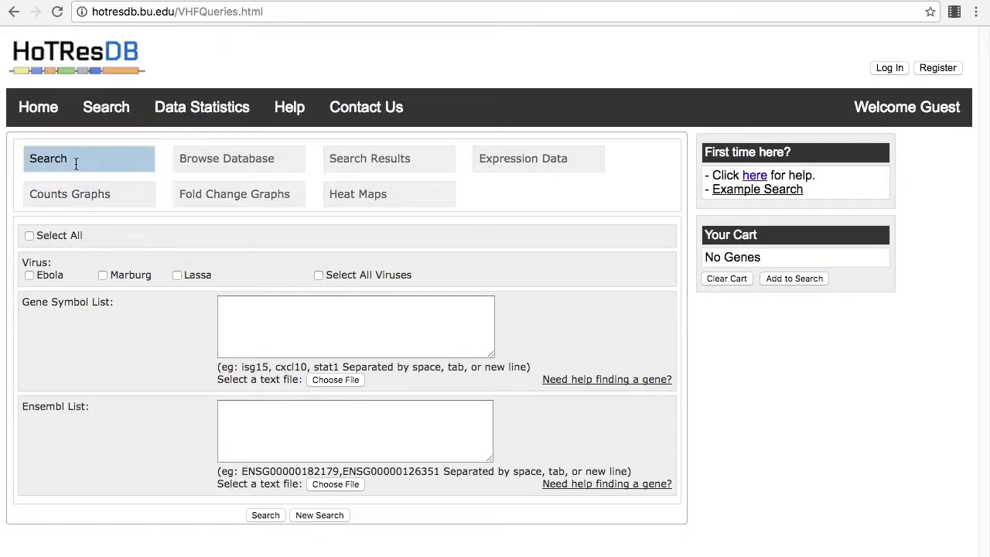
# - Browse the database with a first search term of Macaque Gene Symbol CENP
pyautogui.click(209, 164)
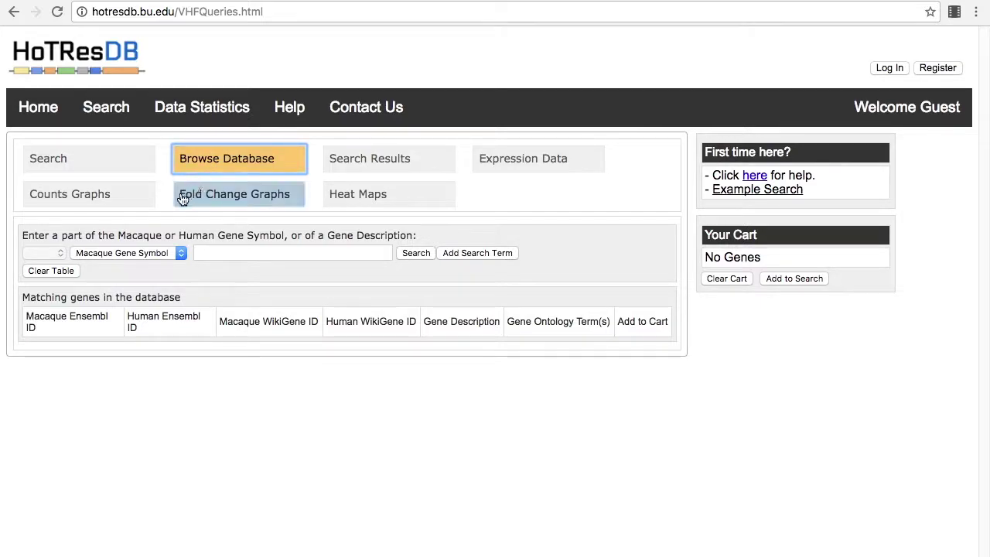
pyautogui.click(143, 255)
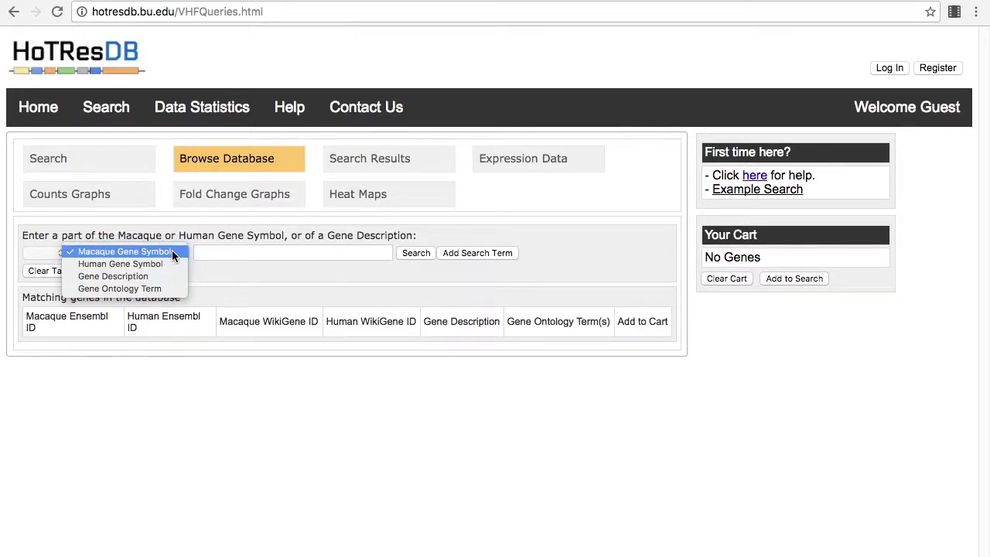
pyautogui.click(174, 255)
pyautogui.click(215, 254)
pyautogui.write('CENP')
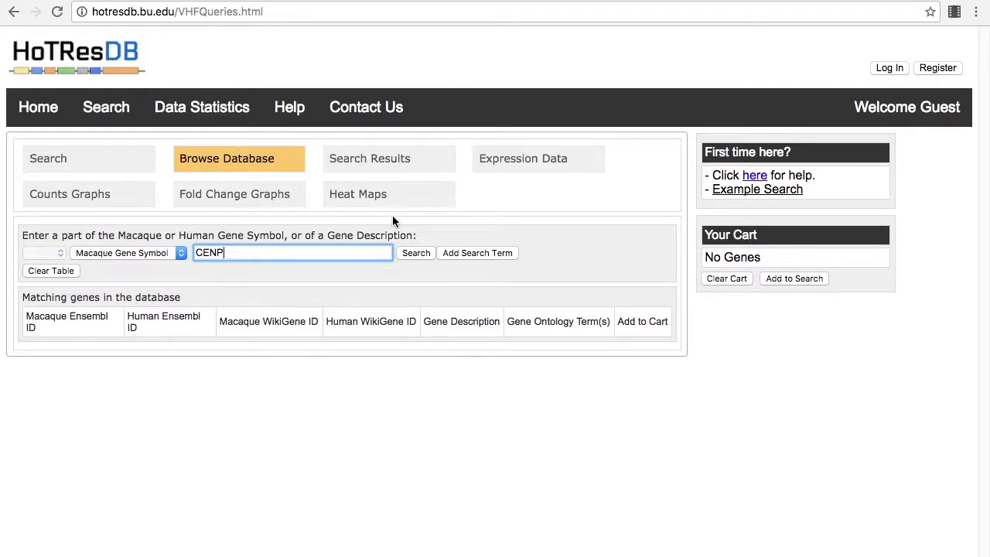
# - Add an AND term for Gene Description containing centromere and run the browse search
pyautogui.click(465, 253)
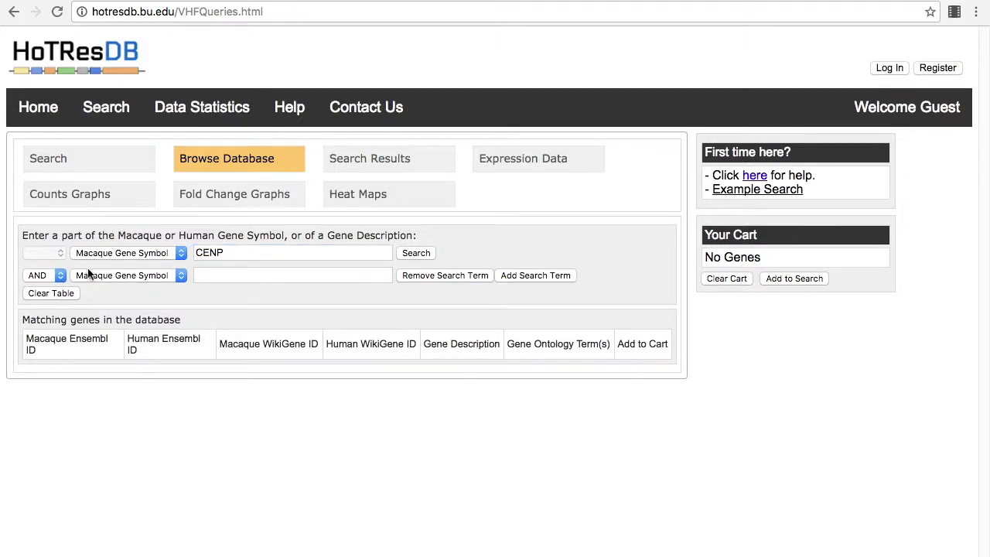
pyautogui.click(52, 275)
pyautogui.click(53, 277)
pyautogui.click(126, 277)
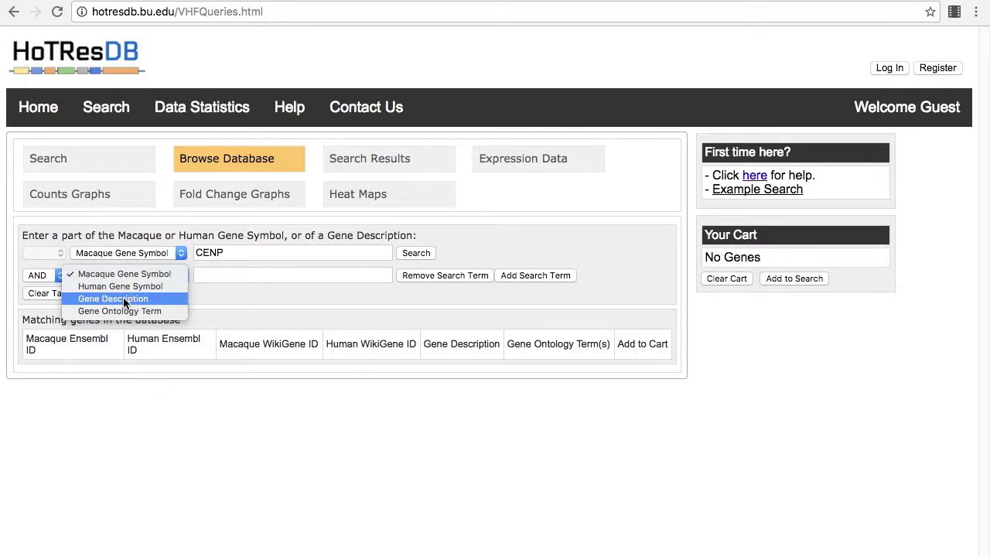
pyautogui.click(124, 300)
pyautogui.click(215, 275)
pyautogui.write('centromere')
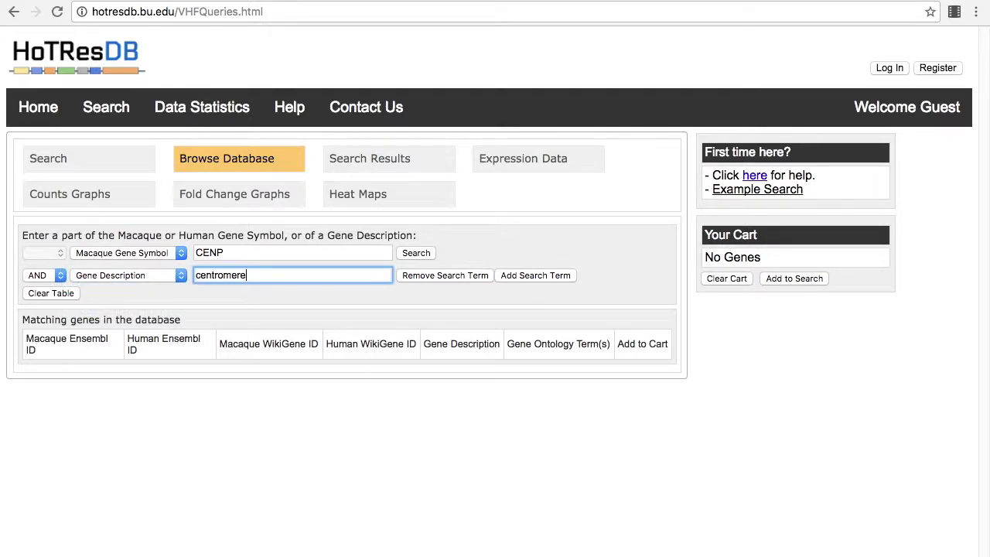
pyautogui.click(412, 255)
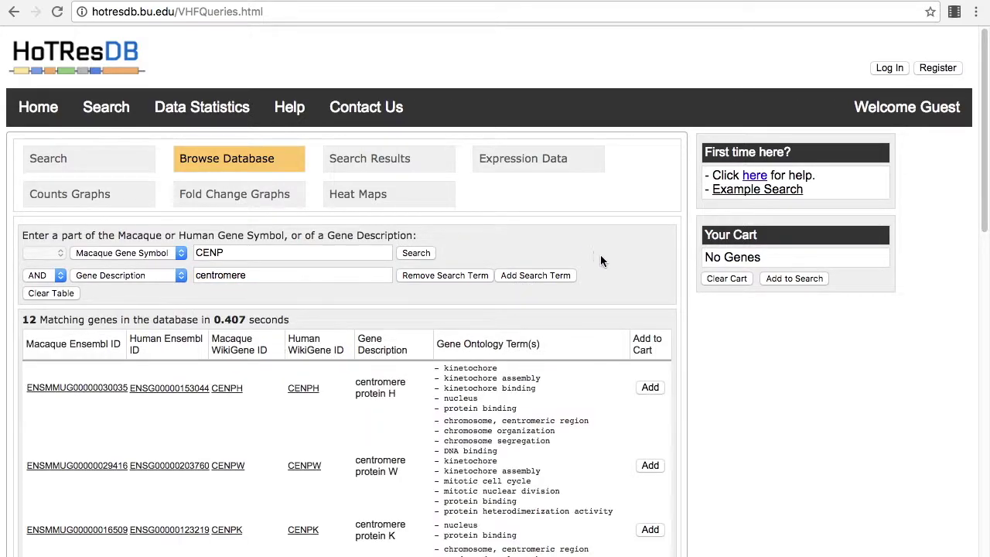
# - Add the genes CENPH, CENPW, CENPA and CENPF from the matching genes to the cart
pyautogui.scroll(-4, 600, 261)
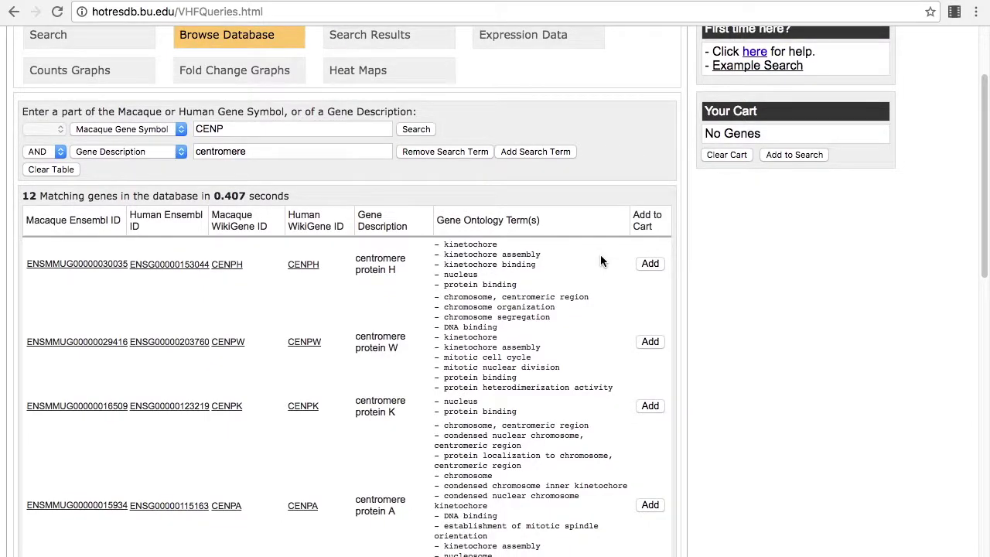
pyautogui.click(650, 265)
pyautogui.click(650, 342)
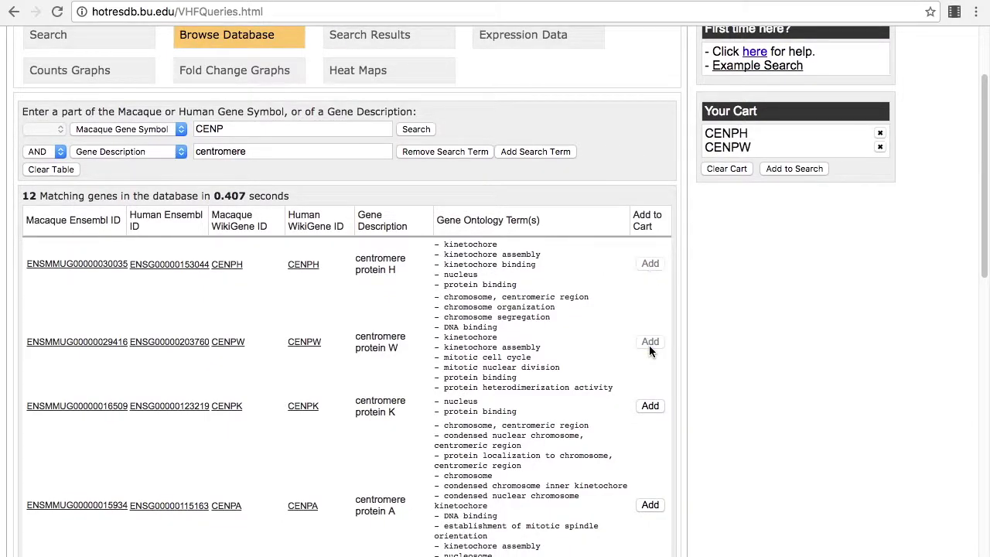
pyautogui.scroll(-3, 649, 345)
pyautogui.click(650, 402)
pyautogui.scroll(-3, 645, 404)
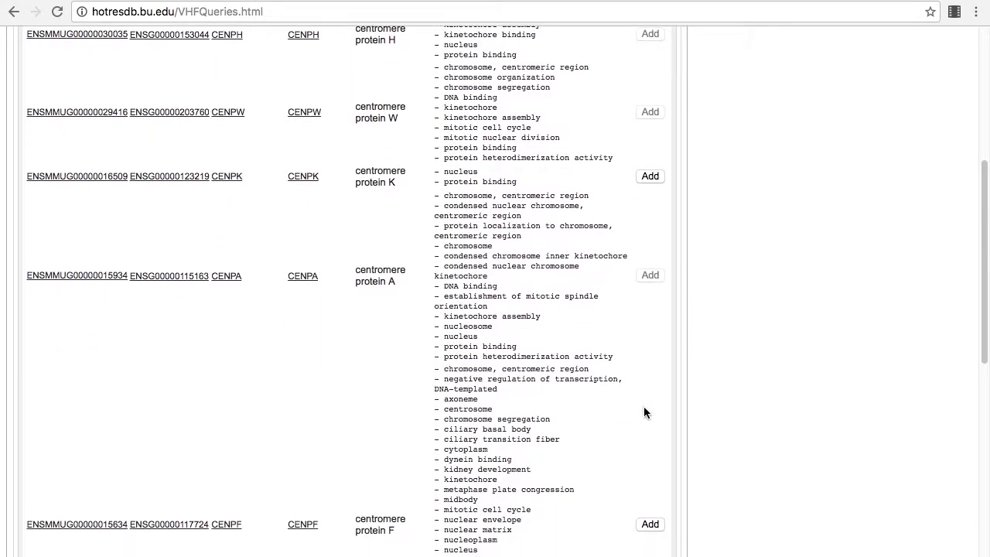
pyautogui.click(649, 524)
# - Remove CENPH, CENPW and CENPA from the cart, keeping only CENPF
pyautogui.scroll(8, 808, 362)
pyautogui.scroll(2, 808, 365)
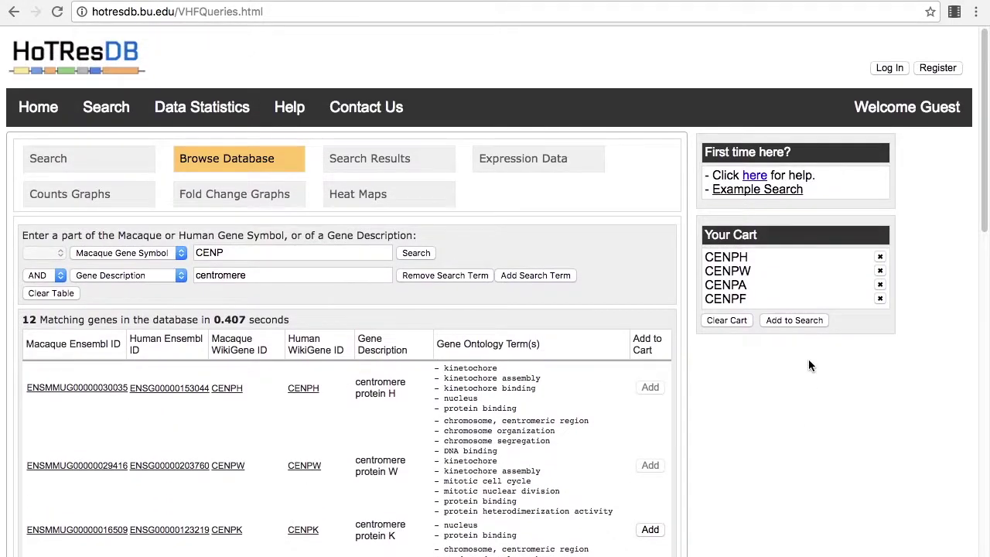
pyautogui.click(880, 258)
pyautogui.click(880, 259)
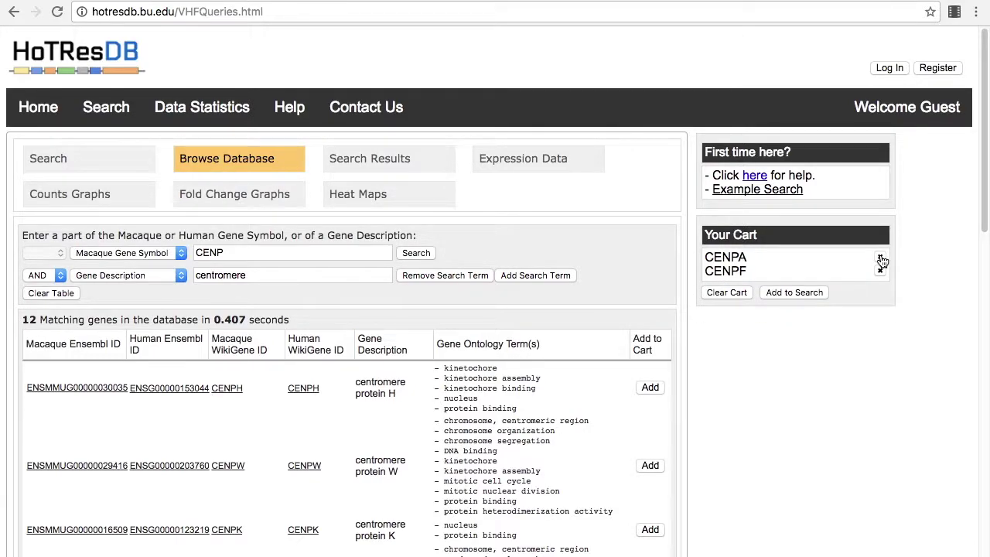
pyautogui.click(880, 258)
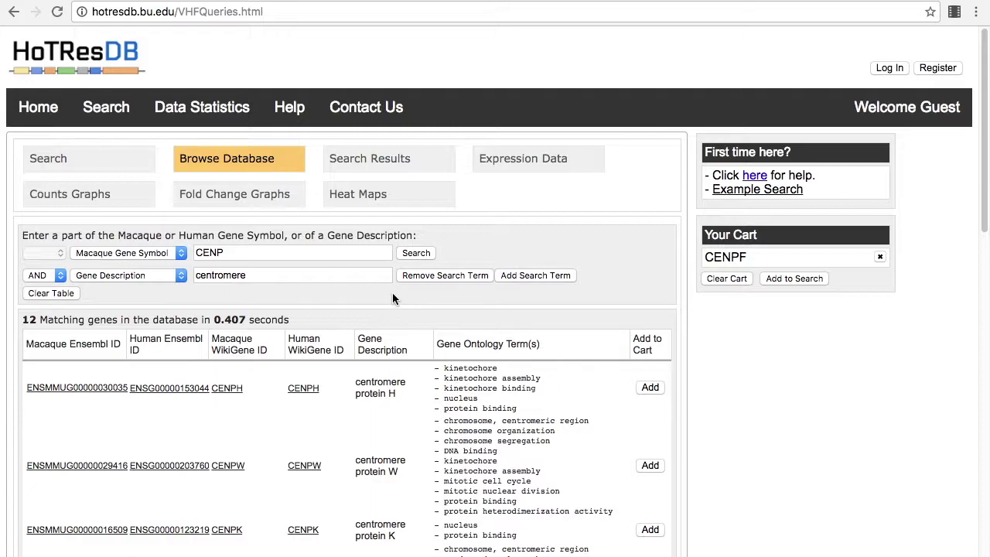
# - Clear the results table, remove the Gene Description term, and search for the Macaque Gene Symbol SIGLEC
pyautogui.click(54, 294)
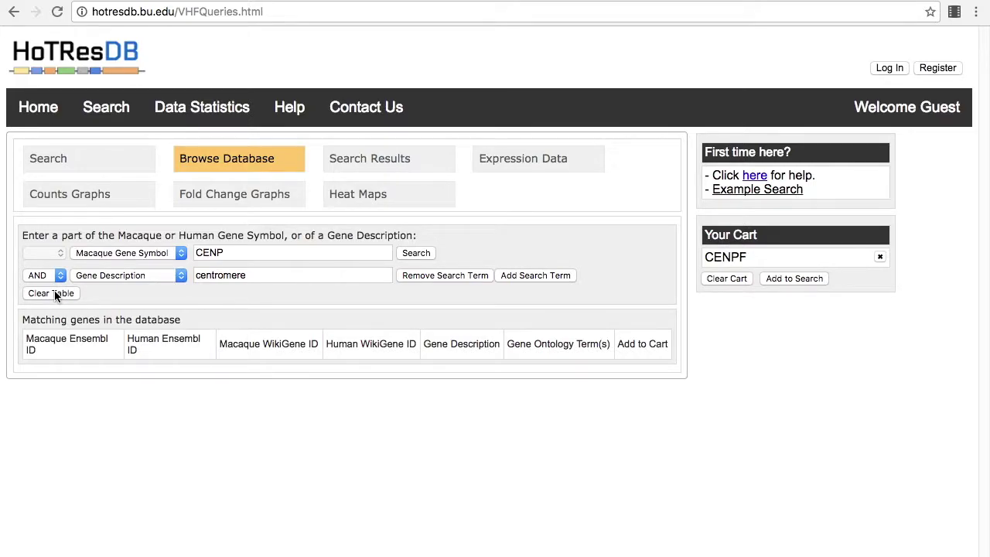
pyautogui.click(430, 277)
pyautogui.moveTo(298, 254); pyautogui.dragTo(170, 251)
pyautogui.write('SIGLEC')
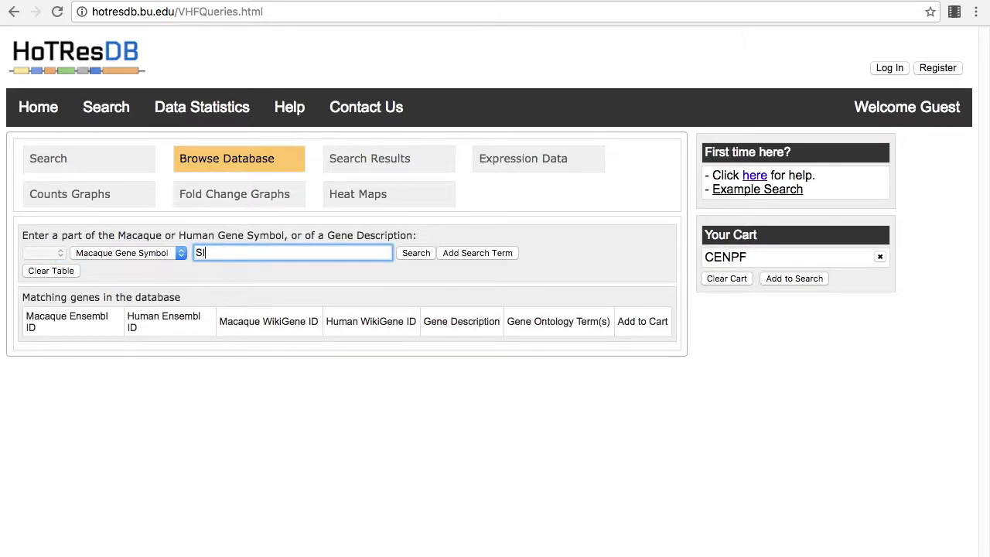
pyautogui.click(422, 252)
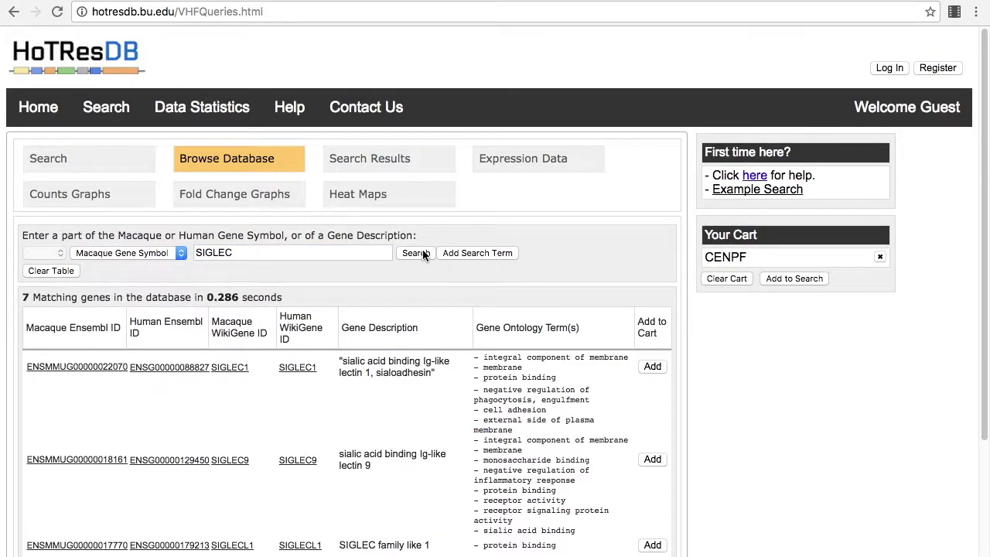
# - Add SIGLEC1 to the cart and transfer the cart's genes into the search form's gene symbol list
pyautogui.click(651, 365)
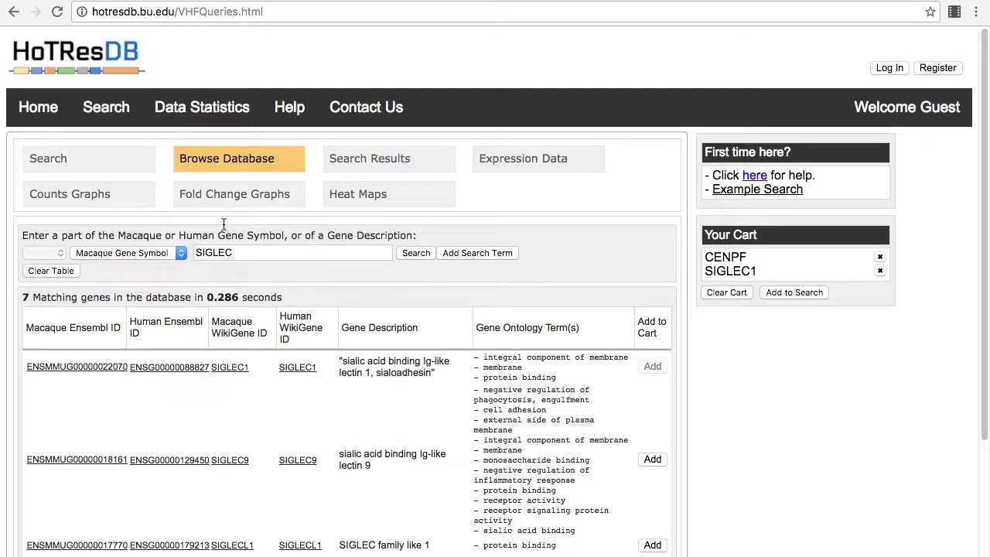
pyautogui.click(136, 162)
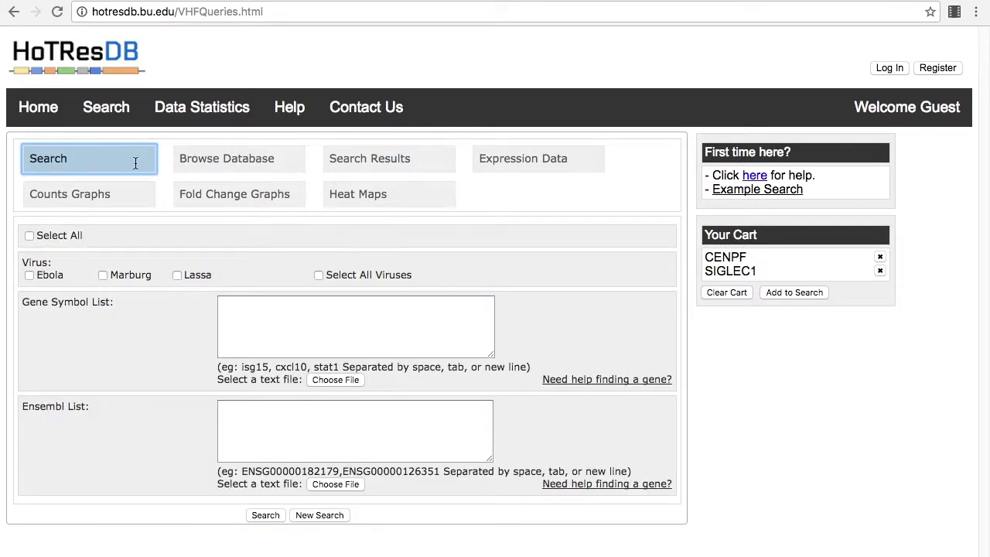
pyautogui.click(806, 292)
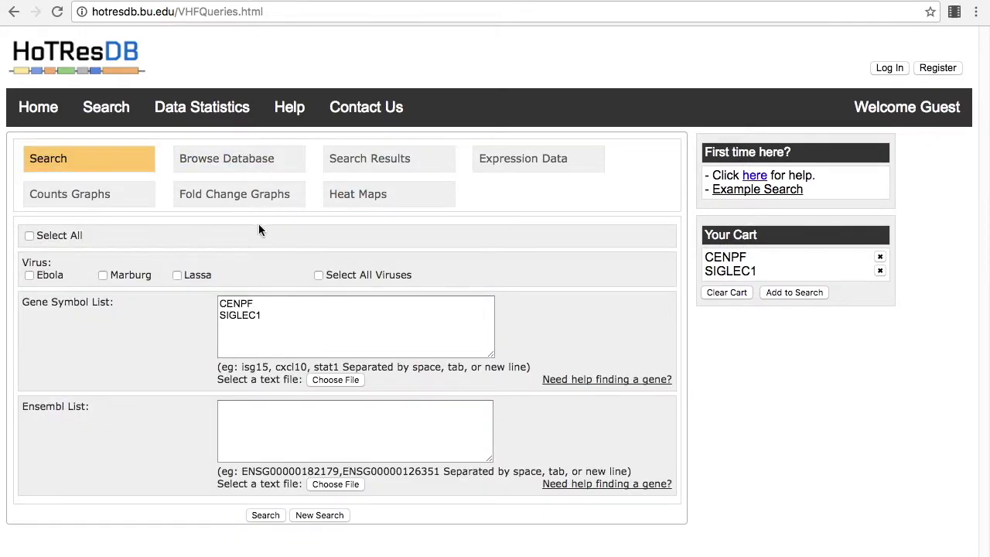
# - Run the gene search for Ebola strain Mayinga and Lassa strain Josiah with the RNAseq data type
pyautogui.click(30, 276)
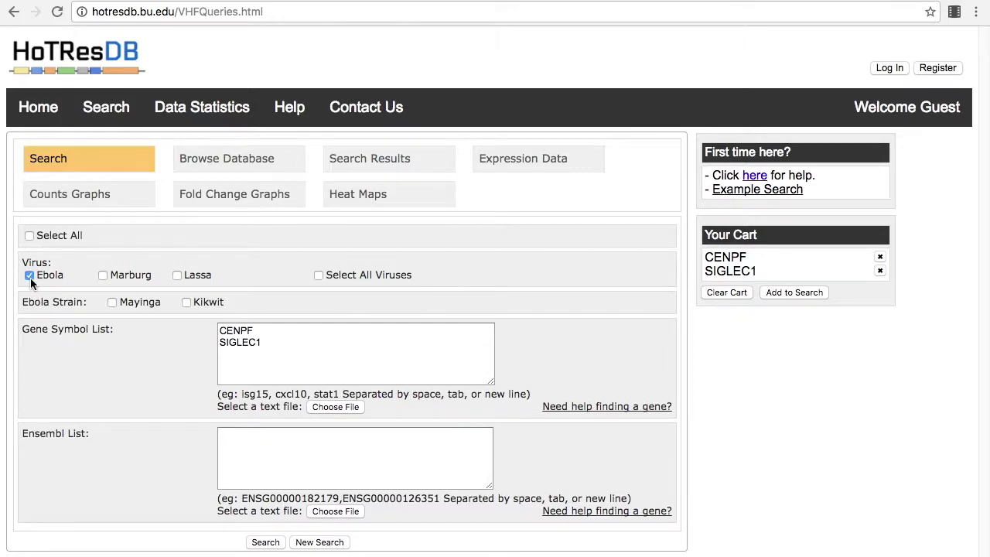
pyautogui.click(112, 302)
pyautogui.click(177, 276)
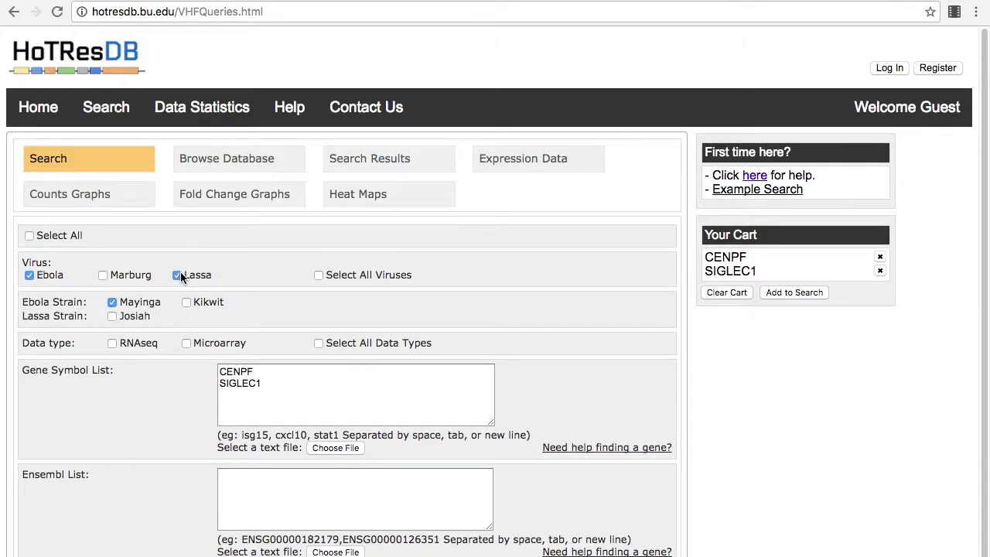
pyautogui.click(112, 316)
pyautogui.click(113, 343)
pyautogui.scroll(-1, 135, 386)
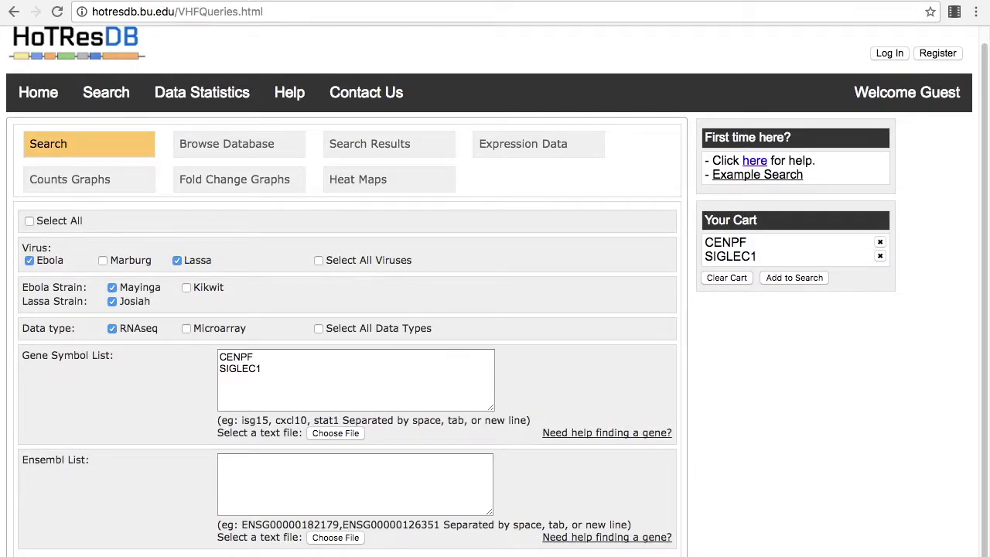
pyautogui.click(256, 556)
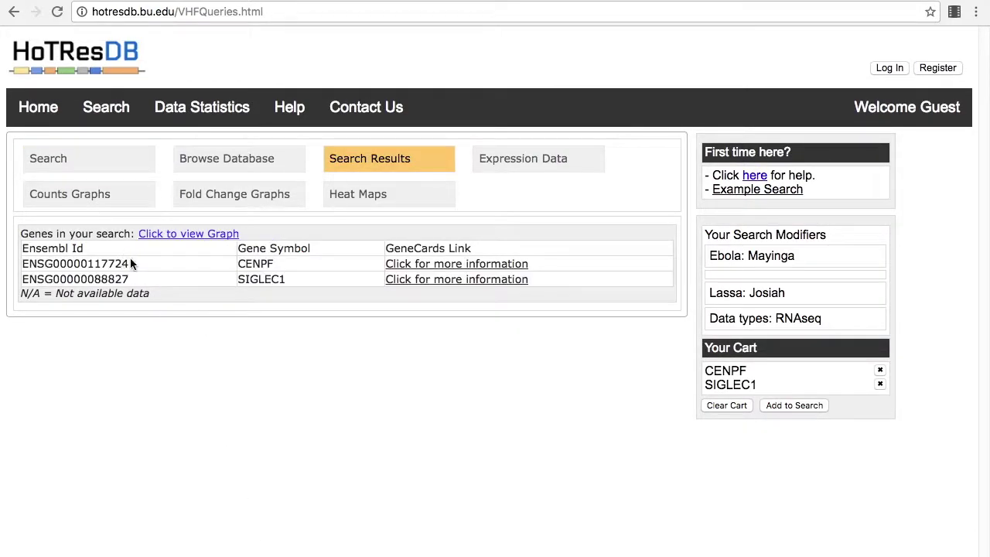
# - Open the GeneCards information page for the CENPF gene from the search results
pyautogui.click(418, 267)
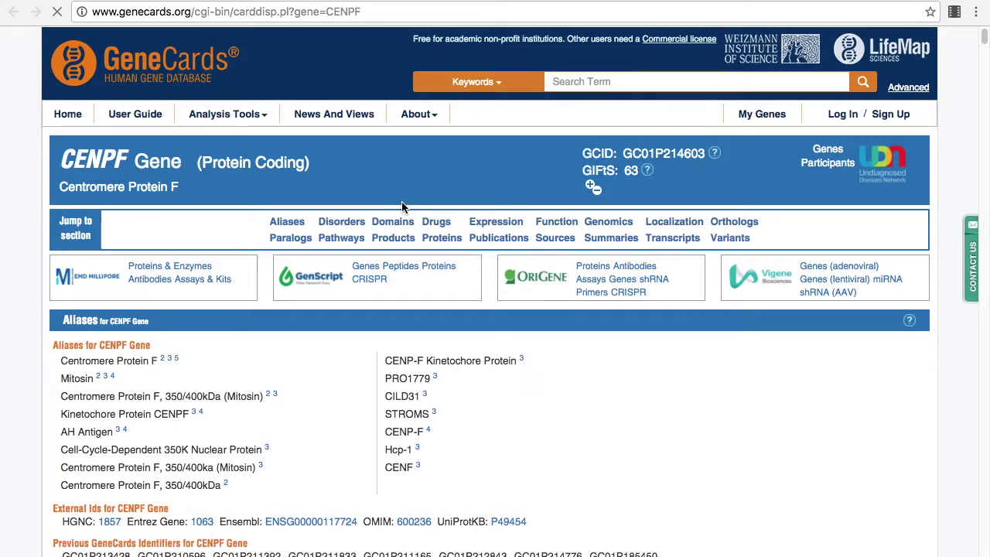
# - Review the expression data tables for CENPF and SIGLEC1 across all days and download the Counts Per Million file
pyautogui.press('super+w')
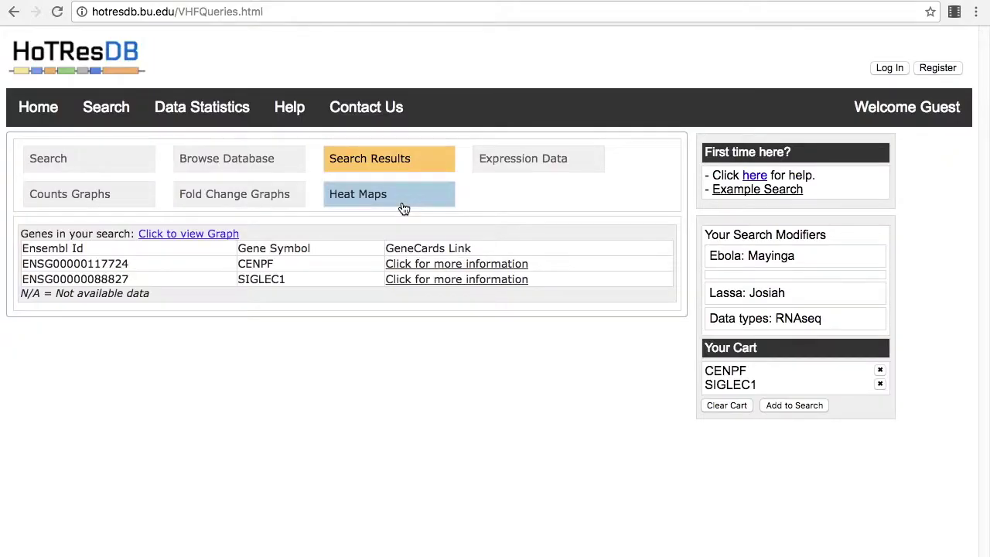
pyautogui.click(533, 170)
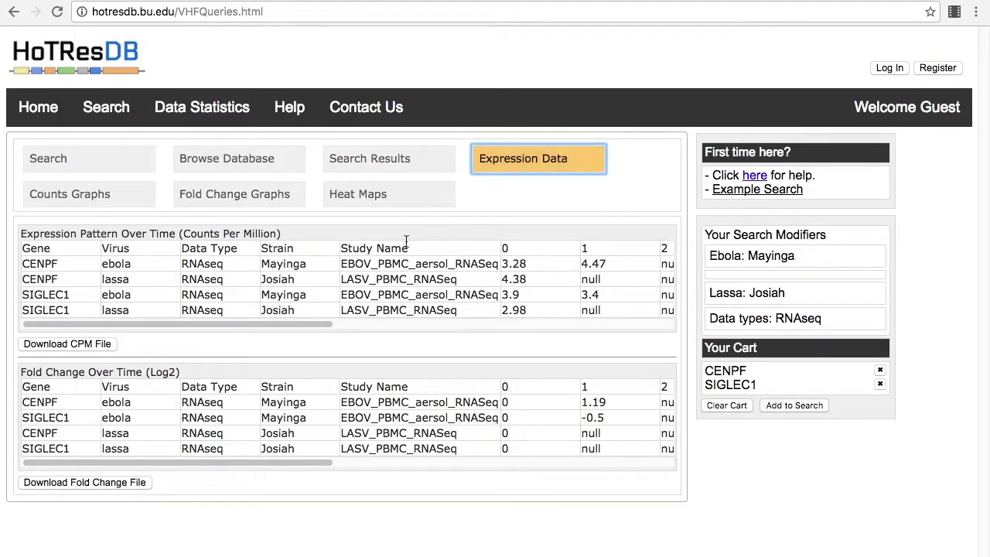
pyautogui.hscroll(5, 386, 263)
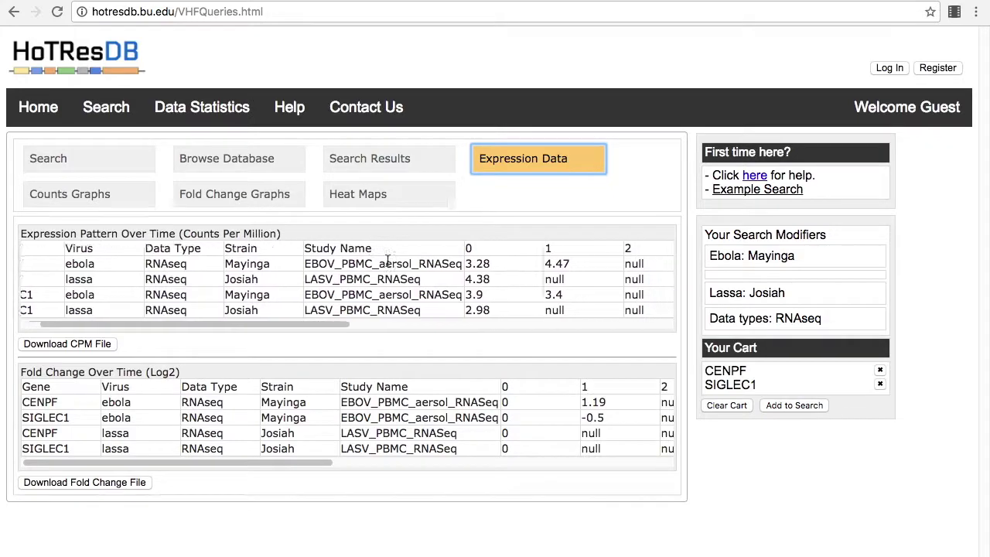
pyautogui.hscroll(10, 387, 263)
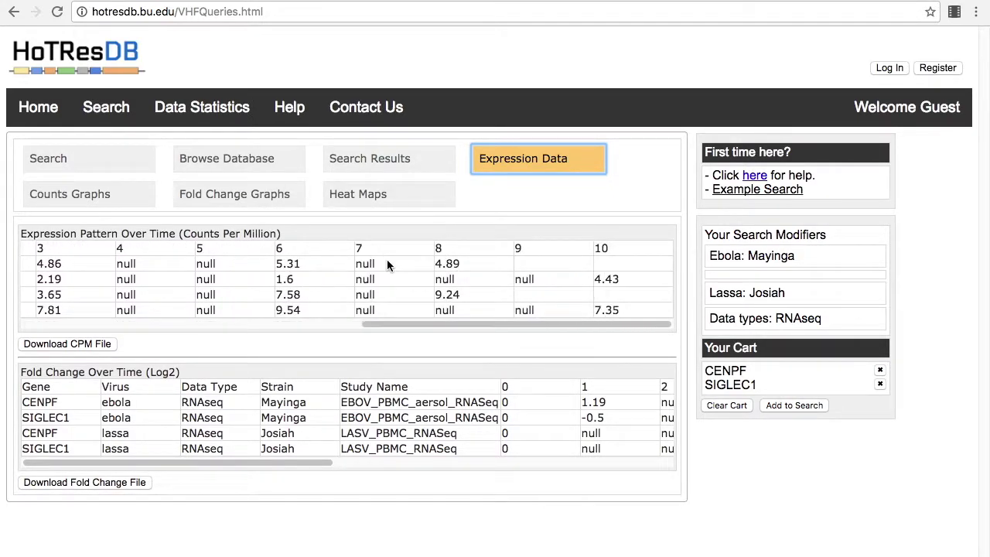
pyautogui.hscroll(-15, 388, 262)
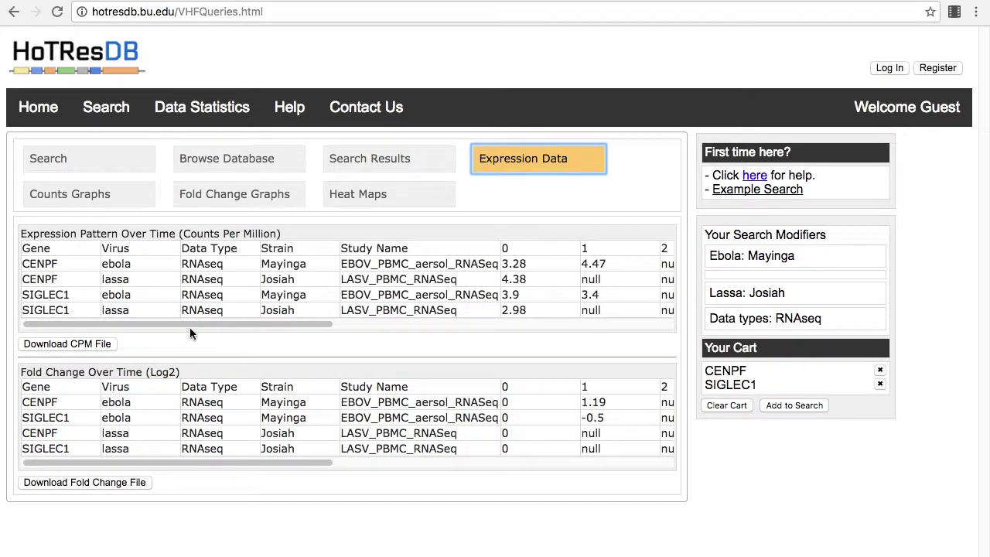
pyautogui.click(75, 344)
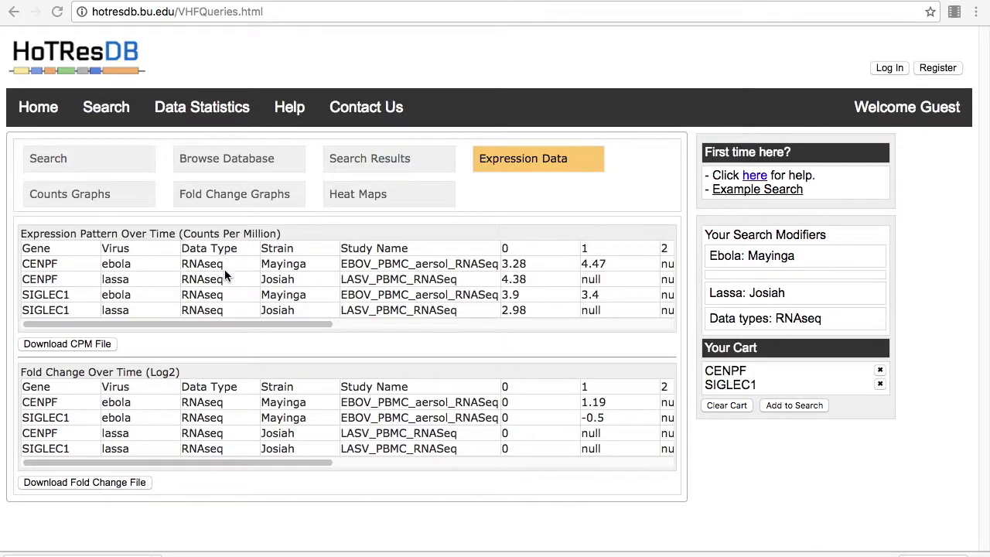
pyautogui.click(194, 552)
# - Show the Expression Pattern Over Time counts graph and hide the CENPF and SIGLEC1 series for Ebola Mayinga
pyautogui.click(122, 200)
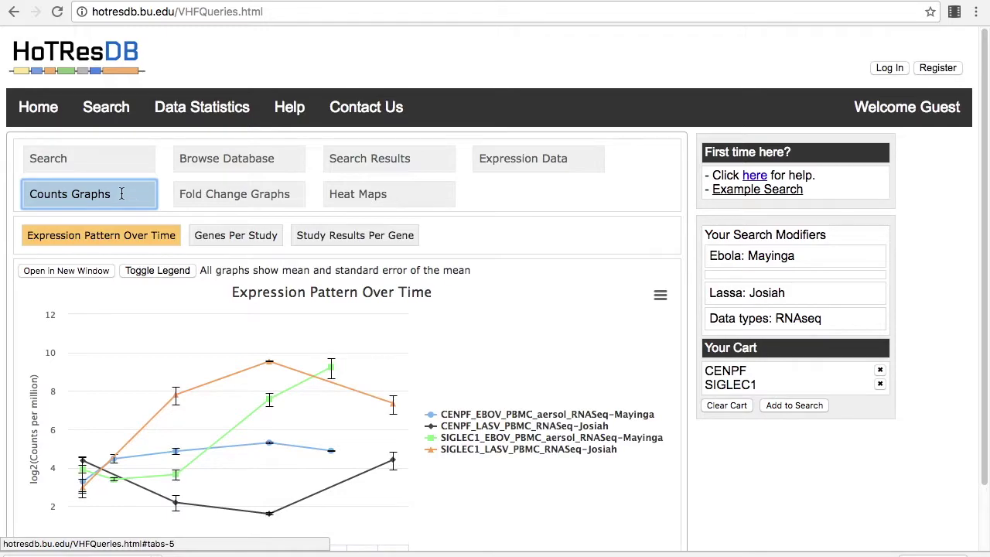
pyautogui.scroll(-2, 294, 287)
pyautogui.moveTo(332, 310)
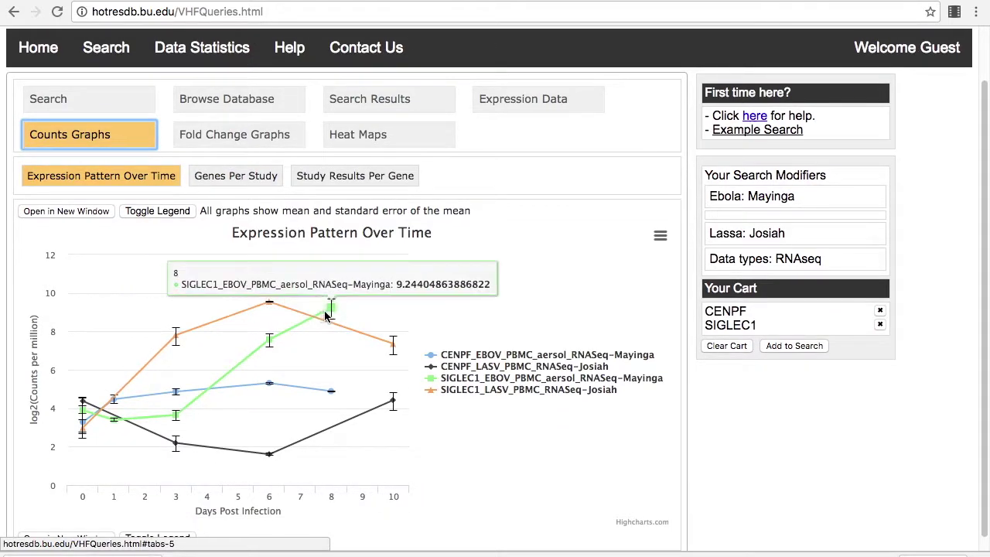
pyautogui.moveTo(393, 346)
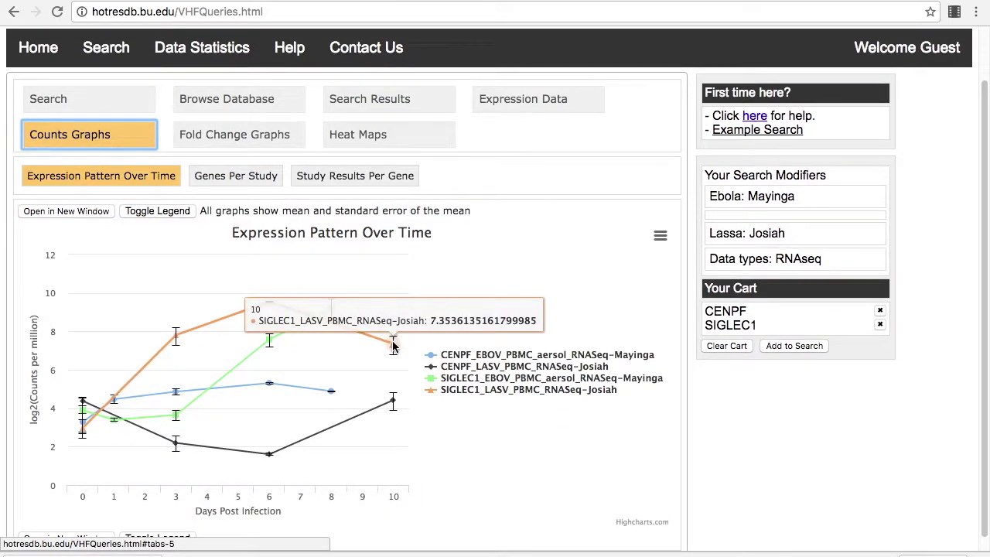
pyautogui.click(472, 356)
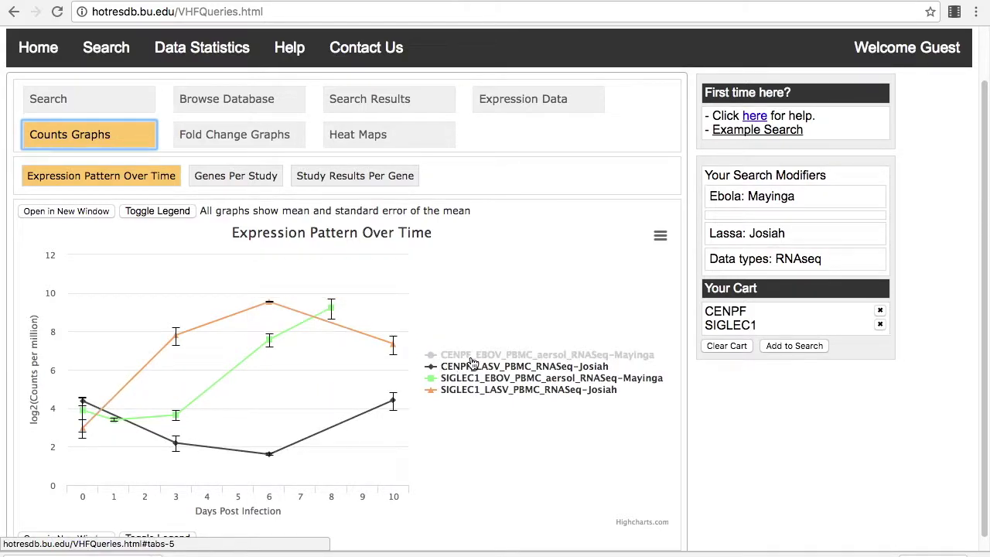
pyautogui.click(477, 379)
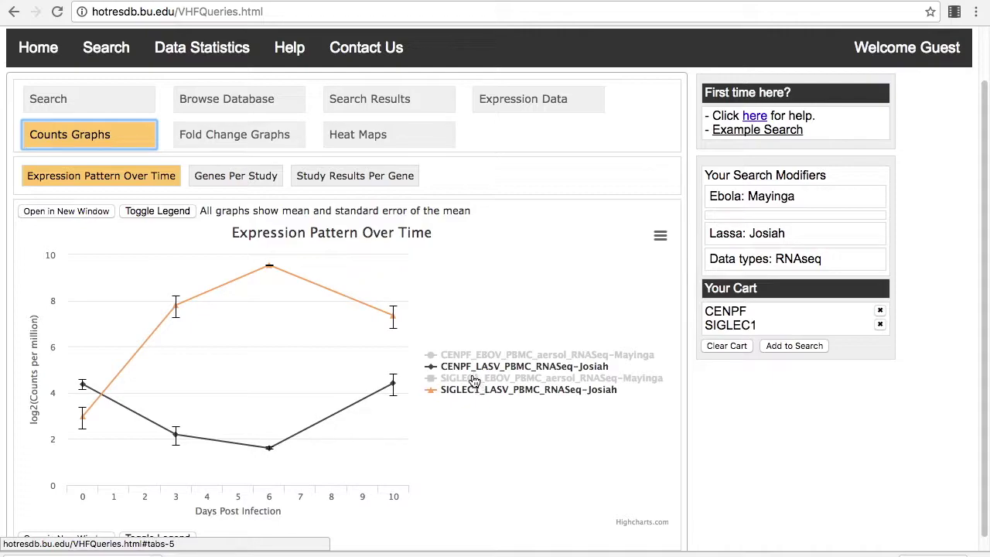
# - View the Expression Pattern Over Time graph in a separate window, check its chart options, and close that window
pyautogui.moveTo(181, 252)
pyautogui.click(88, 212)
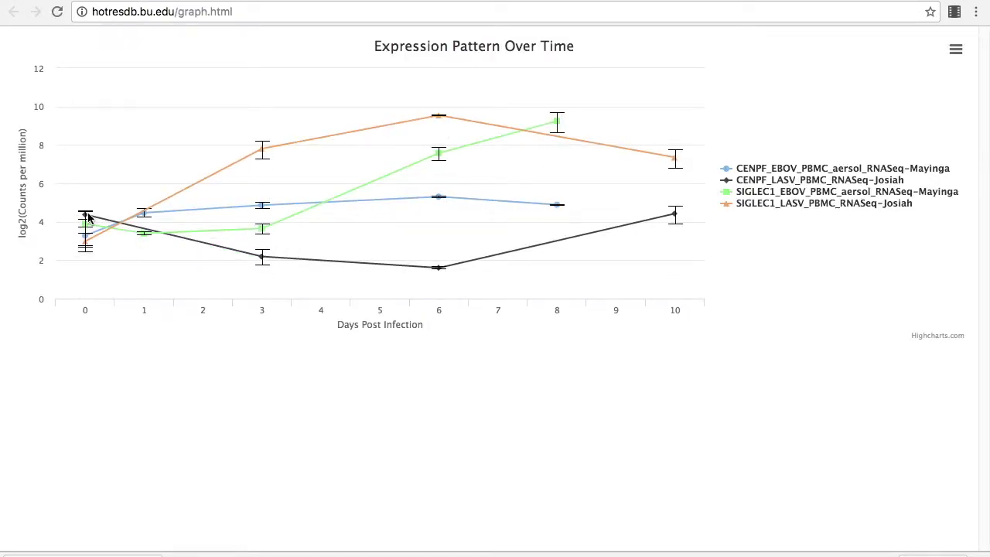
pyautogui.click(957, 51)
pyautogui.press('super+w')
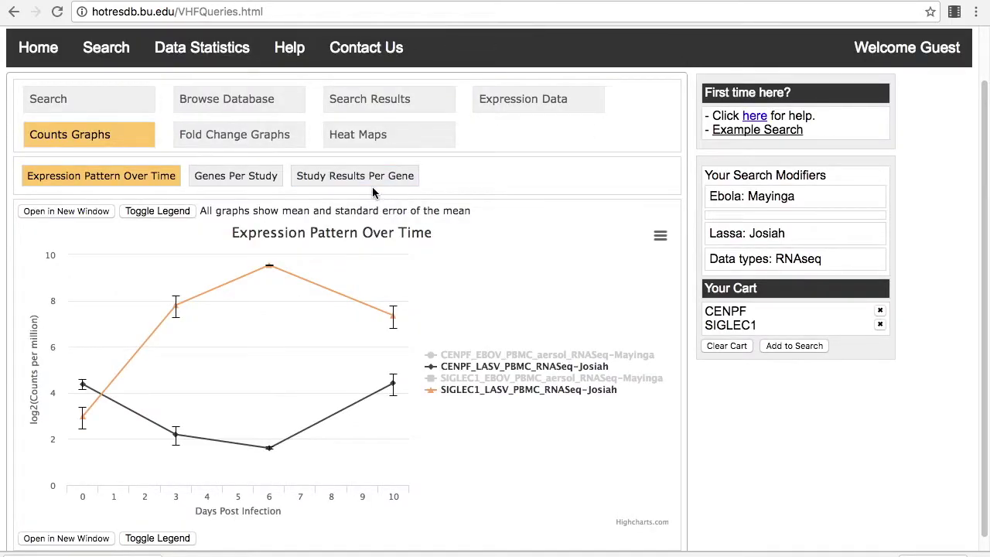
# - Examine the counts graphs grouped by Genes Per Study for the Ebola Mayinga and Lassa Josiah studies
pyautogui.click(246, 177)
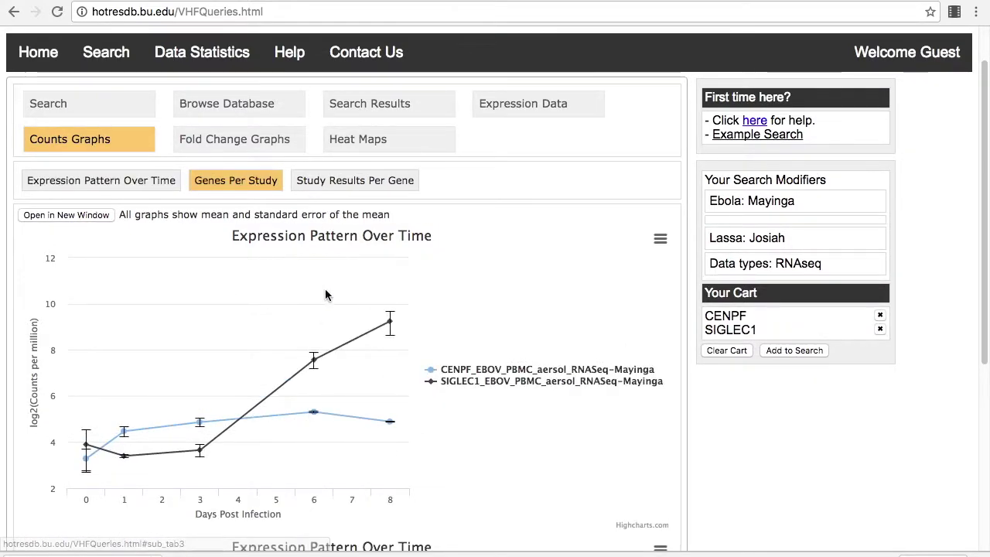
pyautogui.scroll(-5, 323, 314)
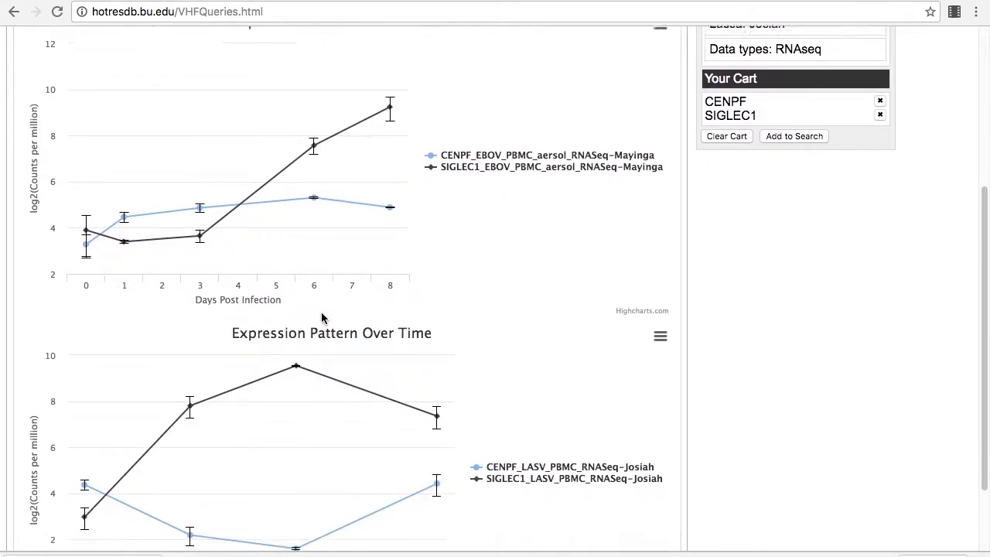
pyautogui.scroll(-1, 323, 317)
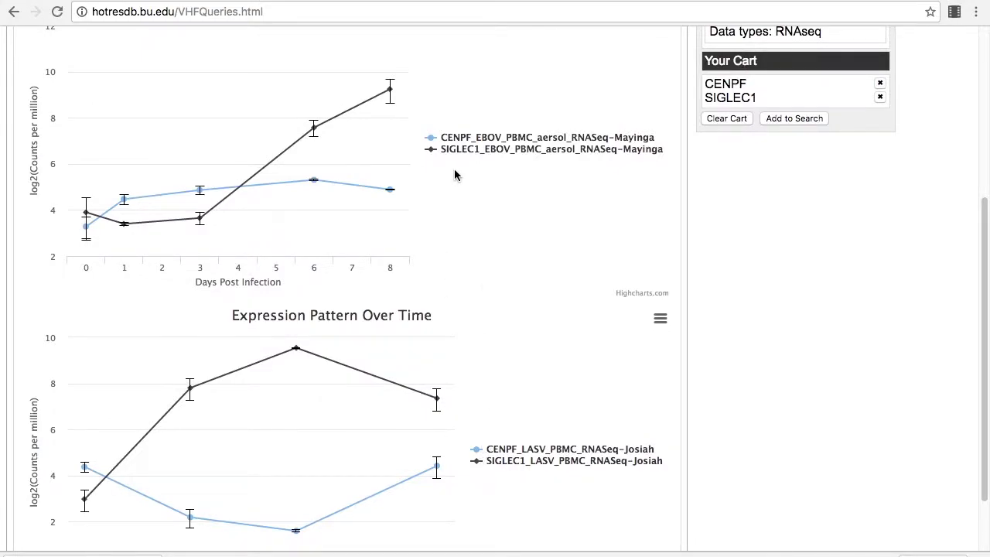
pyautogui.scroll(4, 454, 172)
# - Examine the counts graphs grouped by Study Results Per Gene for CENPF and SIGLEC1
pyautogui.click(380, 113)
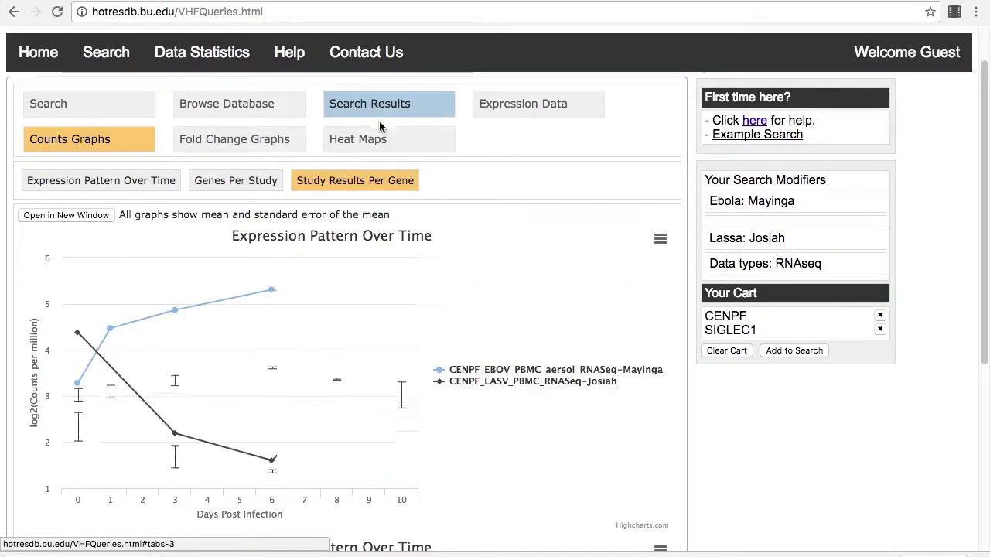
pyautogui.scroll(-4, 371, 324)
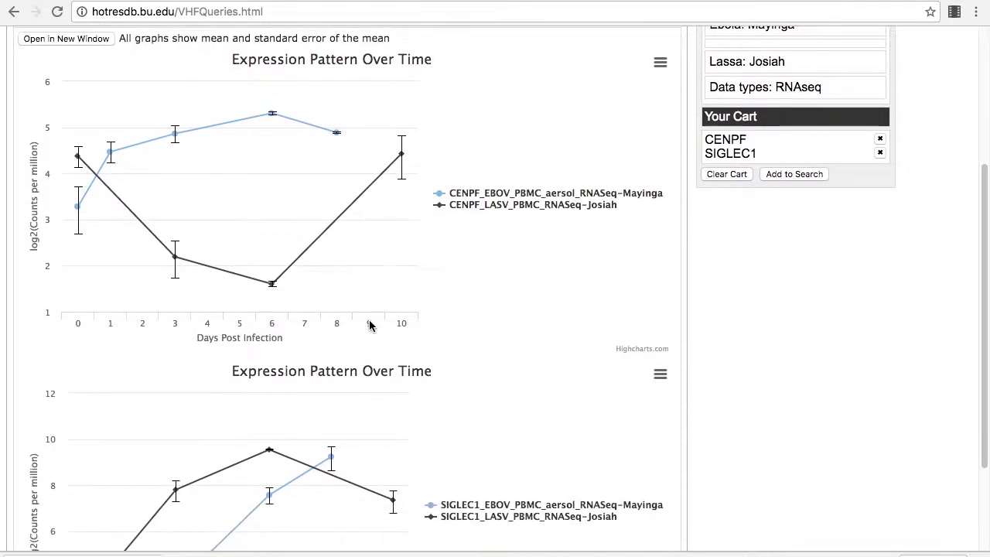
pyautogui.scroll(-2, 369, 326)
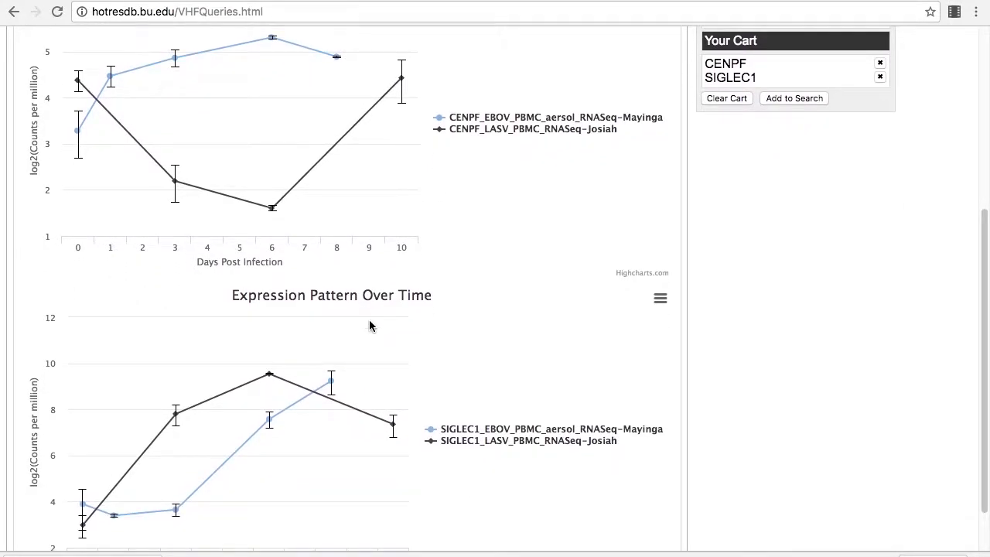
pyautogui.scroll(7, 369, 326)
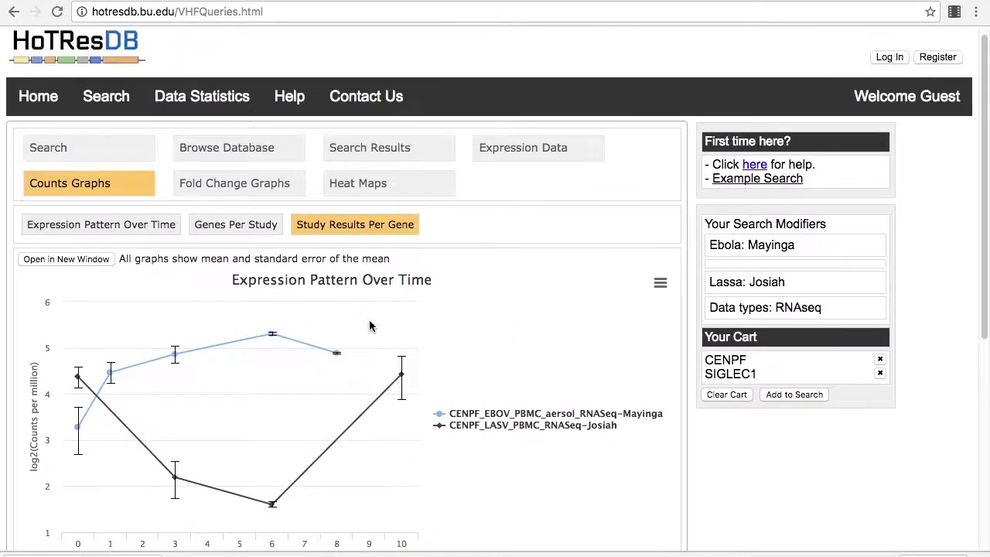
# - Show the Fold Change Over Time graph and inspect the day 6 SIGLEC1 point for Lassa Josiah
pyautogui.click(222, 189)
pyautogui.moveTo(344, 349)
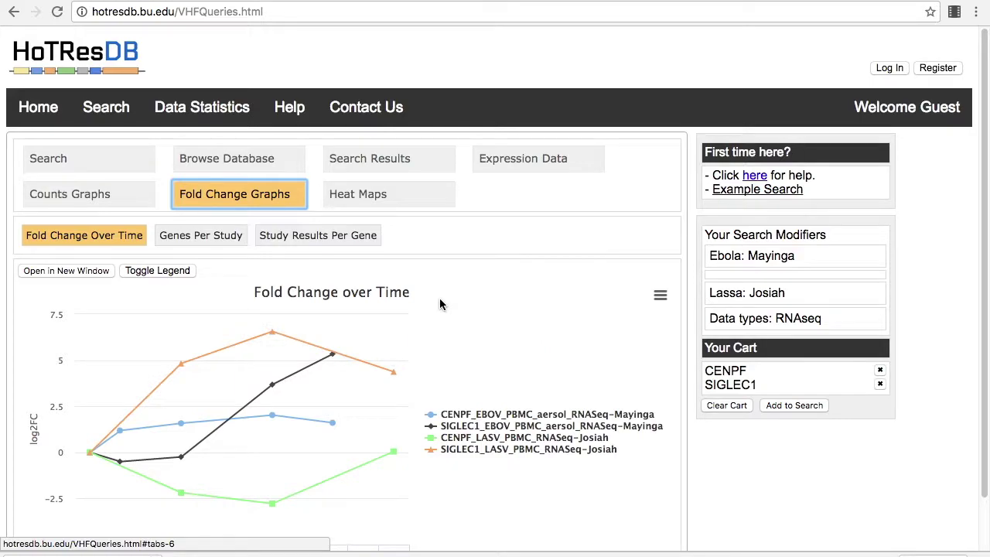
pyautogui.scroll(-1, 438, 308)
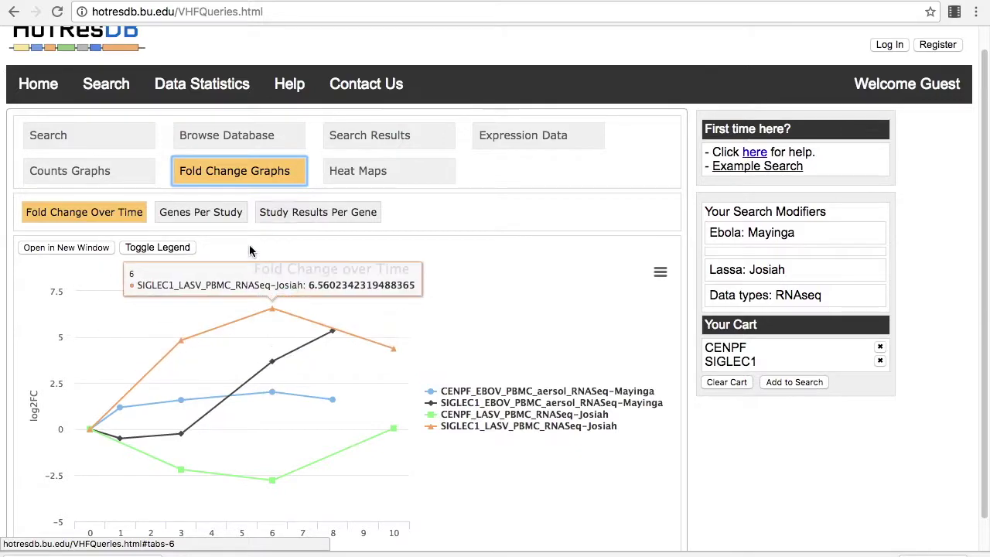
# - Examine the fold change graphs grouped by Genes Per Study and by Study Results Per Gene
pyautogui.click(219, 220)
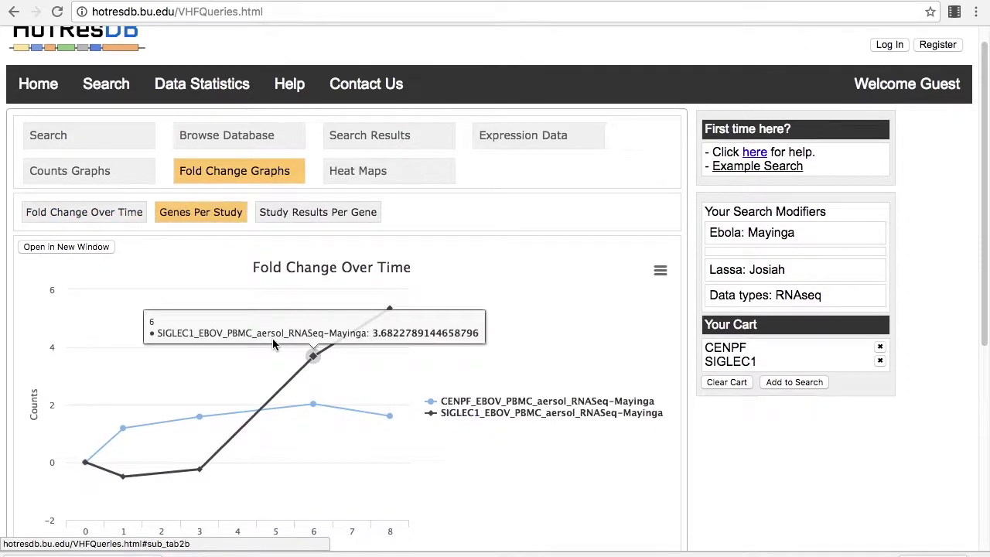
pyautogui.scroll(-5, 273, 342)
pyautogui.scroll(4, 273, 341)
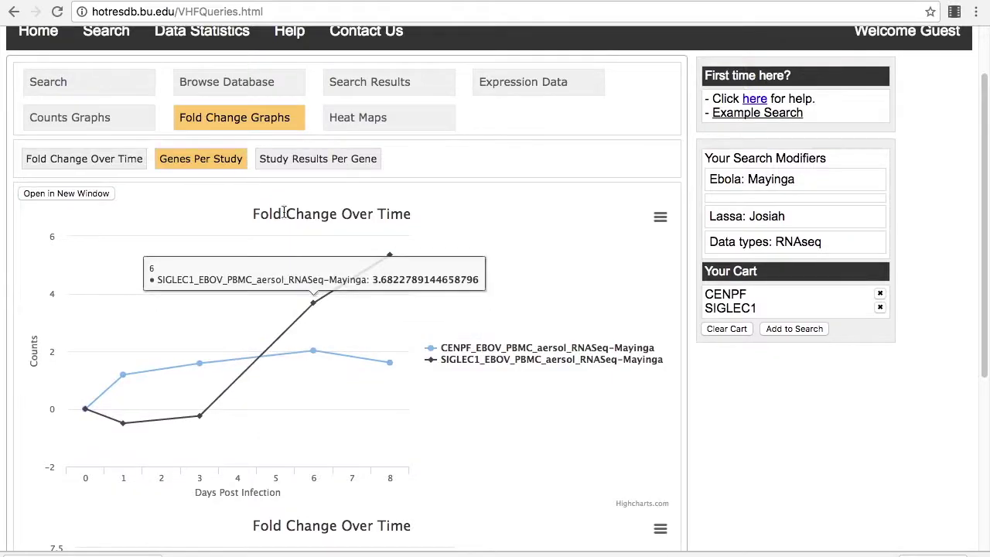
pyautogui.click(305, 160)
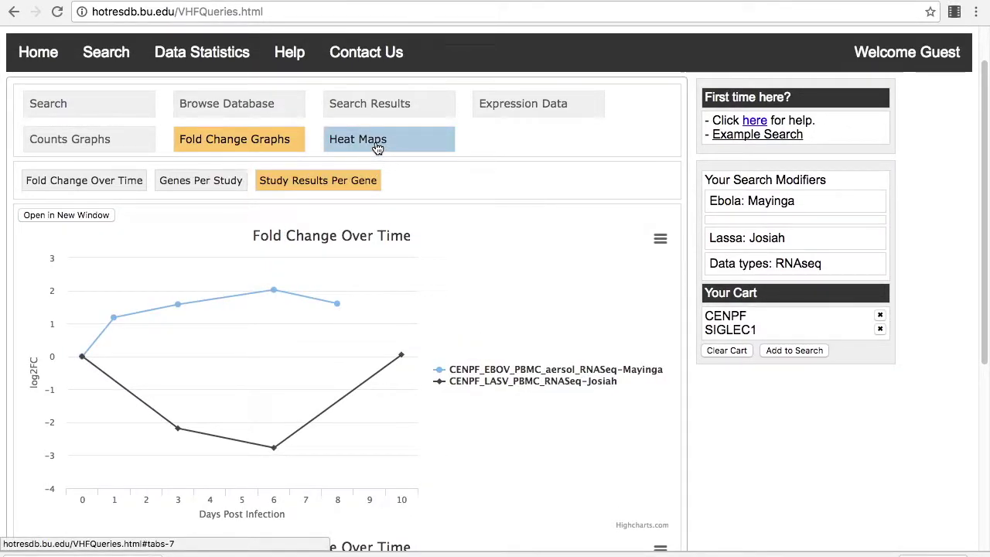
# - Examine the DPI Heat Map of fold change per day post-infection for both genes, including its dataset labels
pyautogui.click(377, 147)
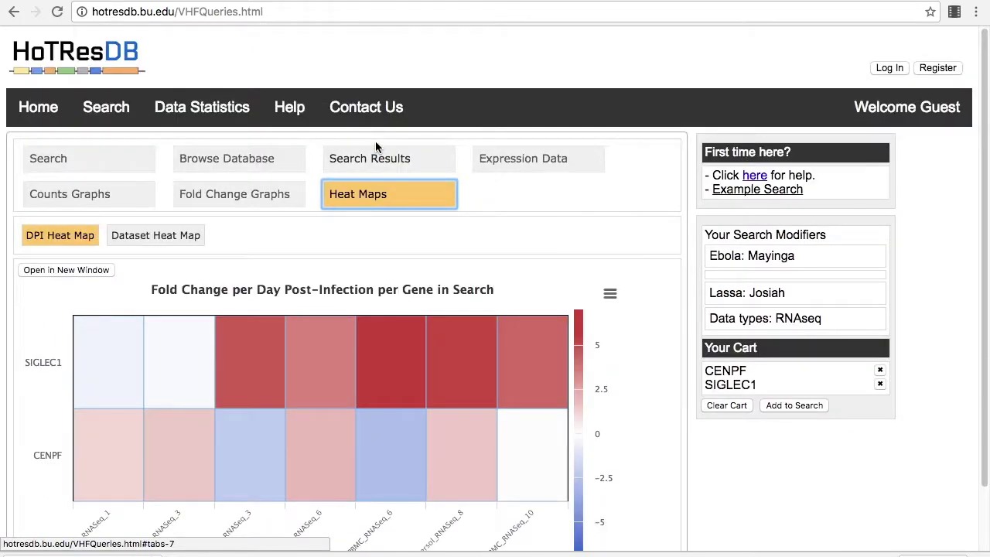
pyautogui.scroll(-2, 257, 298)
pyautogui.scroll(-1, 257, 297)
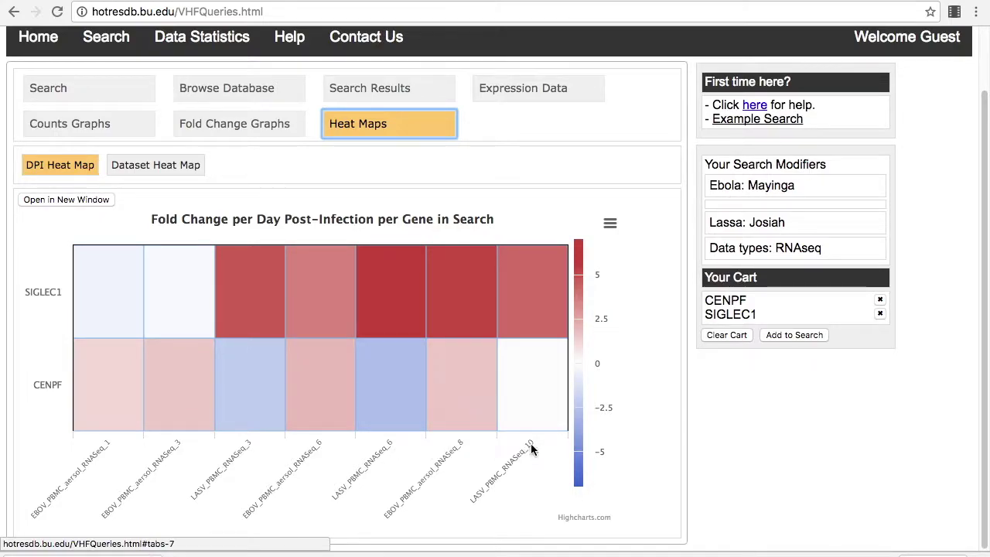
# - Show the Dataset Heat Map, inspect the CENPF fold change for Lassa day 6, and display the chart's print and download options
pyautogui.click(173, 169)
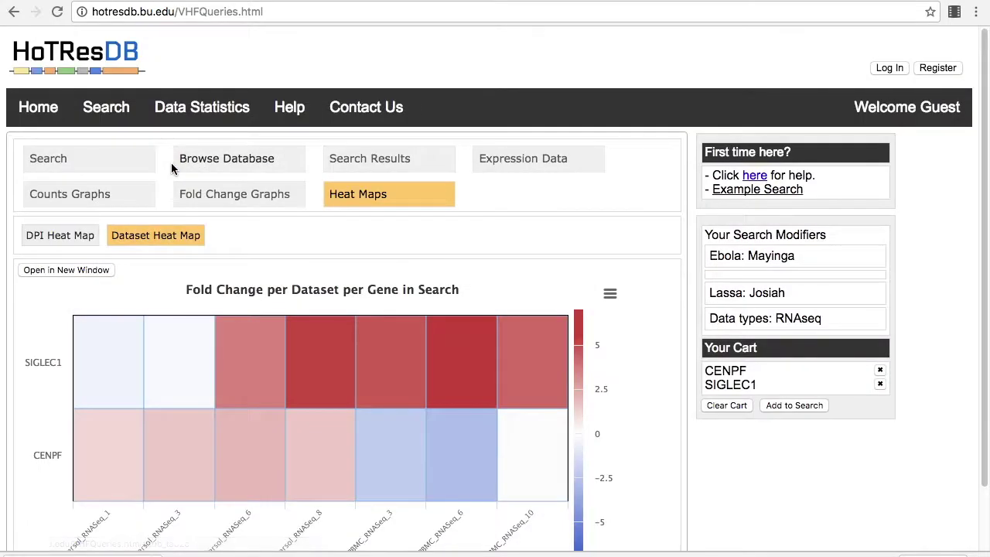
pyautogui.scroll(-2, 77, 298)
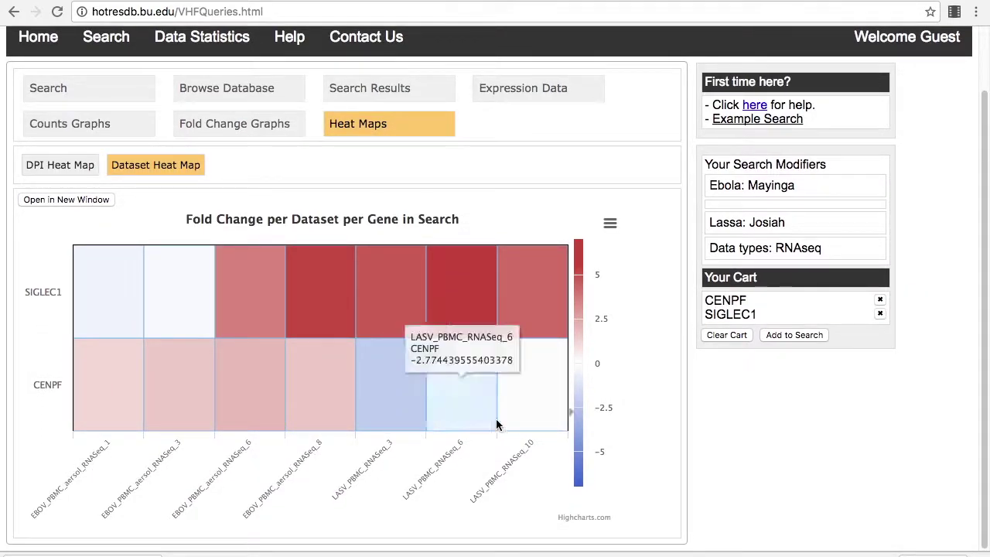
pyautogui.click(610, 223)
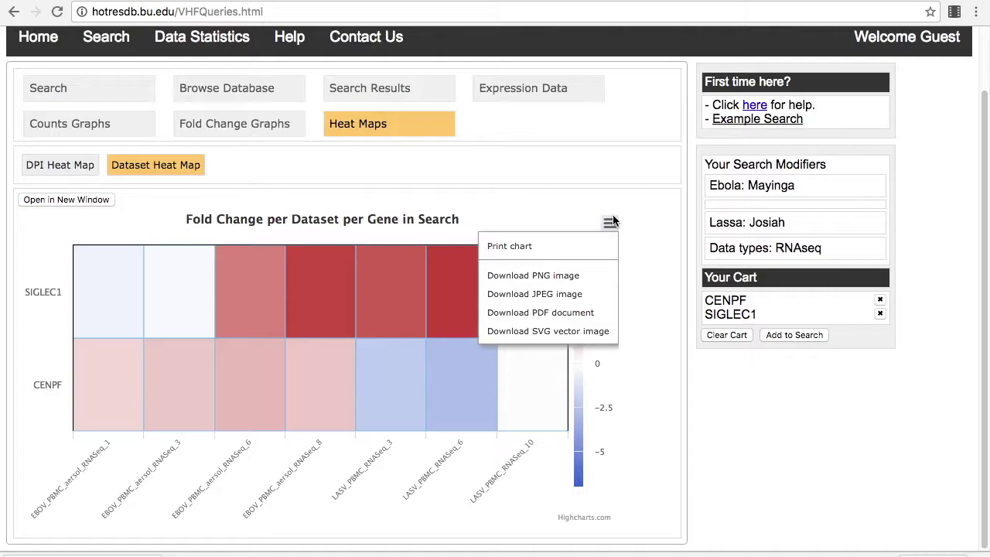
# - Return to the HoTResDB home page
pyautogui.click(39, 53)
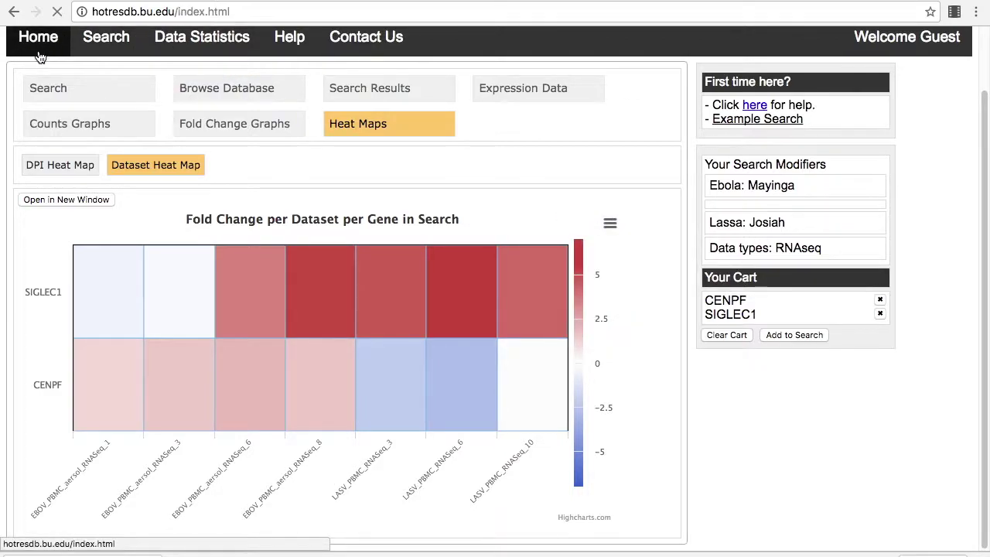